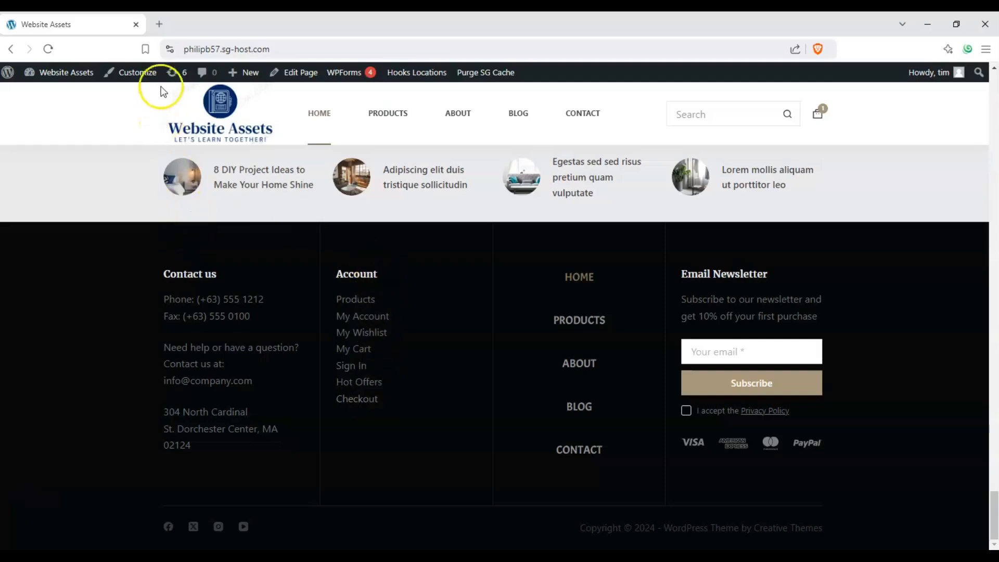
Step: Open the site's Customizer in a new tab and place that tab ahead of the website tab
{"action": "left_click", "coordinate": [141, 74]}
{"action": "right_click", "coordinate": [140, 74]}
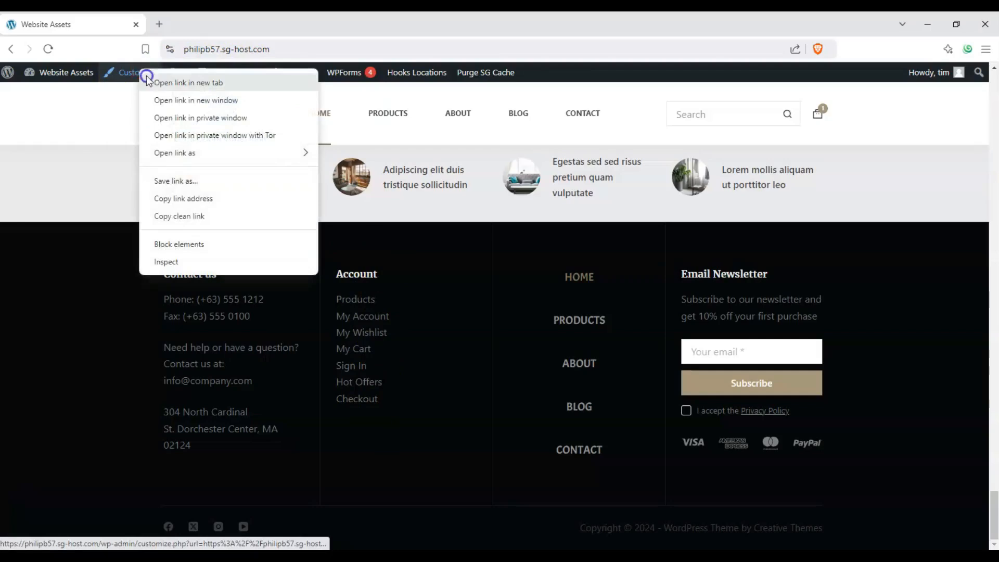
{"action": "left_click", "coordinate": [156, 81]}
{"action": "left_click_drag", "start_coordinate": [199, 27], "coordinate": [91, 29]}
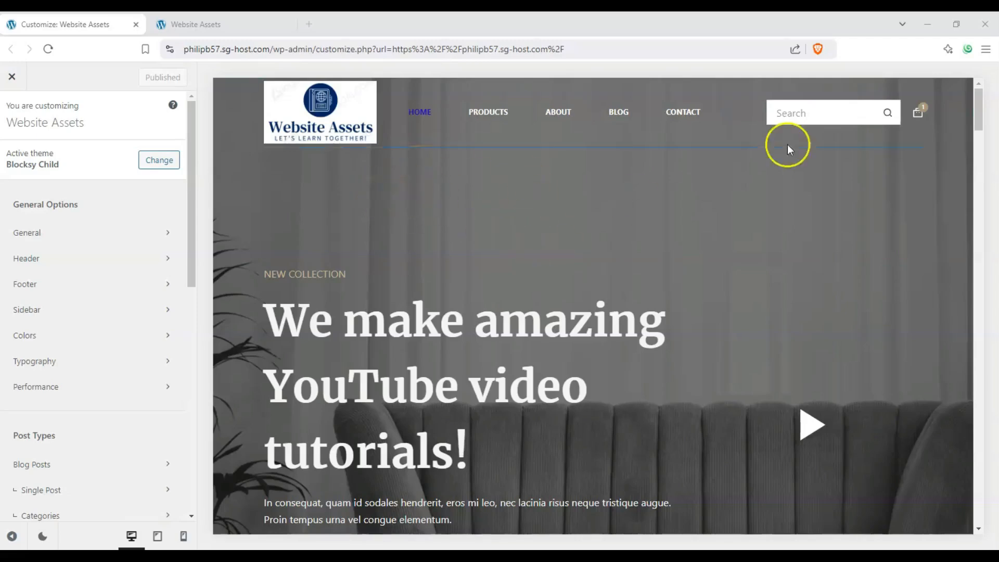
Step: Open the Footer builder and bring the site footer into view in the preview
{"action": "left_click_drag", "start_coordinate": [978, 95], "coordinate": [983, 489]}
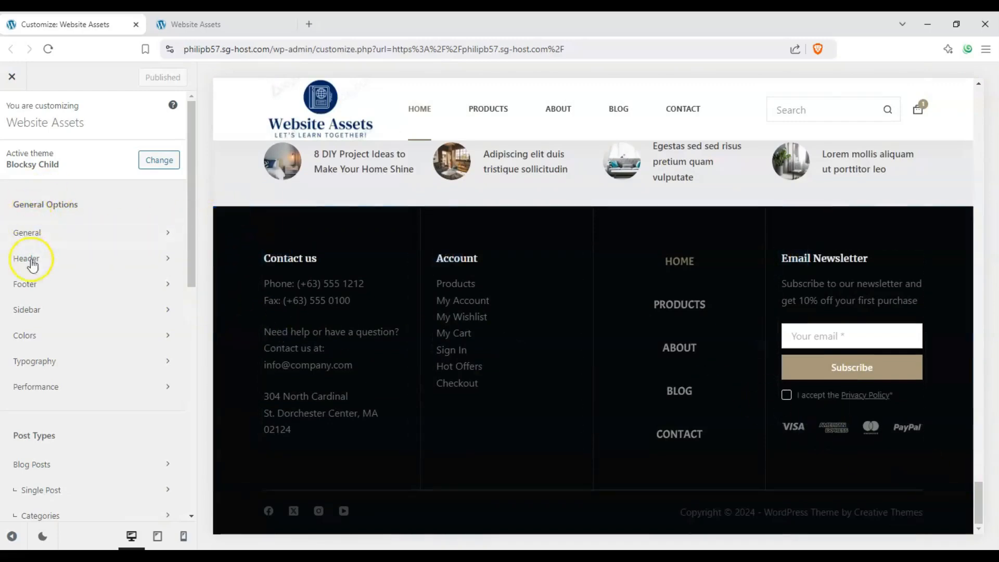
{"action": "left_click", "coordinate": [32, 284]}
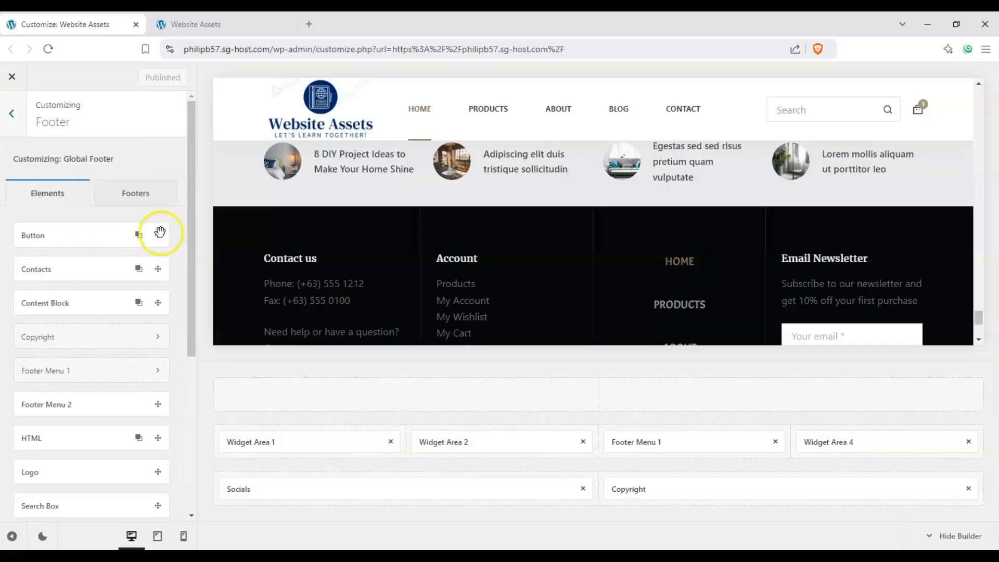
{"action": "scroll", "coordinate": [419, 285], "scroll_direction": "down", "scroll_amount": 1}
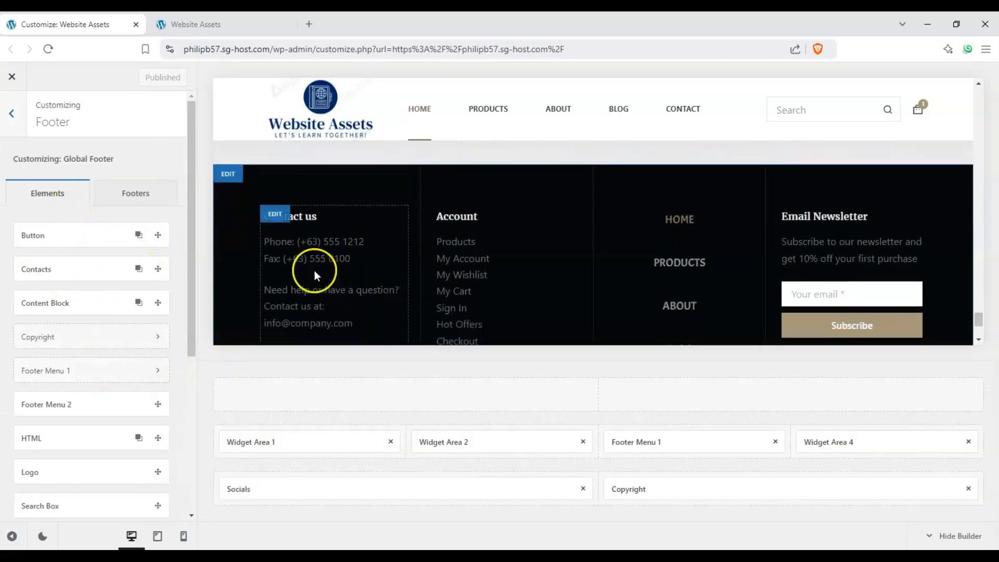
{"action": "scroll", "coordinate": [314, 270], "scroll_direction": "down", "scroll_amount": 1}
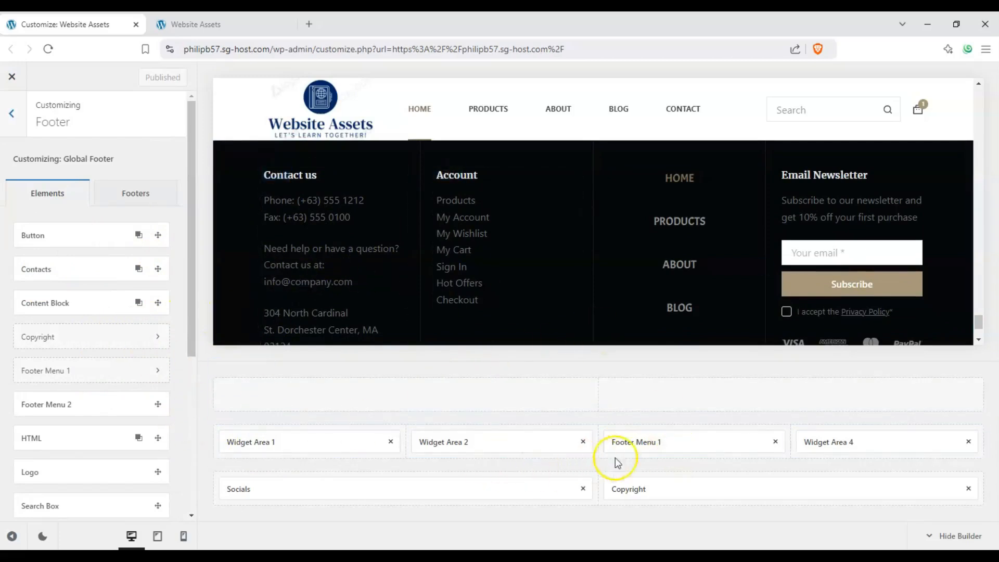
Step: Try Footer Menu 1 in the right column of the footer's top row and return it to the middle row's third column
{"action": "left_click_drag", "start_coordinate": [616, 456], "coordinate": [799, 401]}
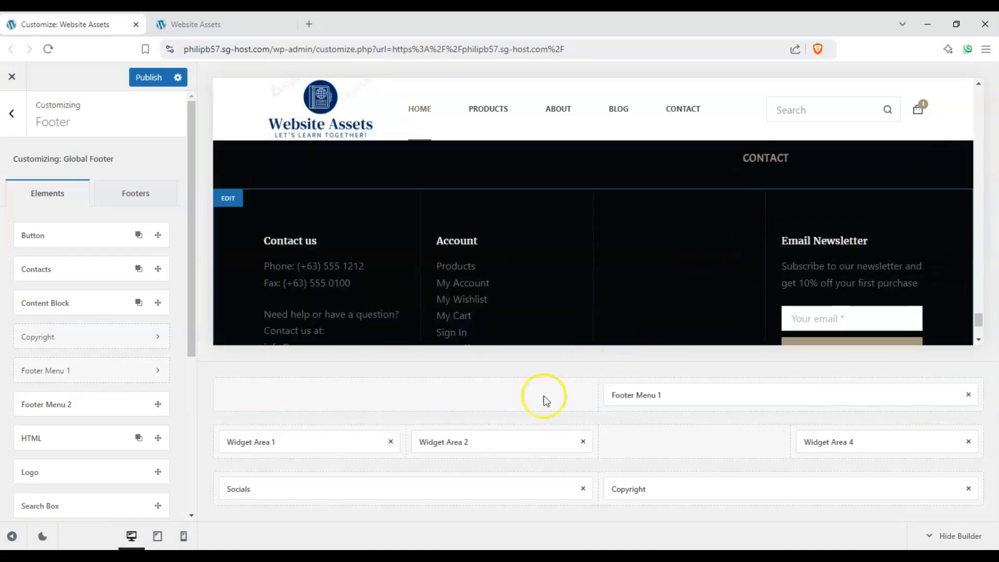
{"action": "left_click_drag", "start_coordinate": [645, 394], "coordinate": [647, 433]}
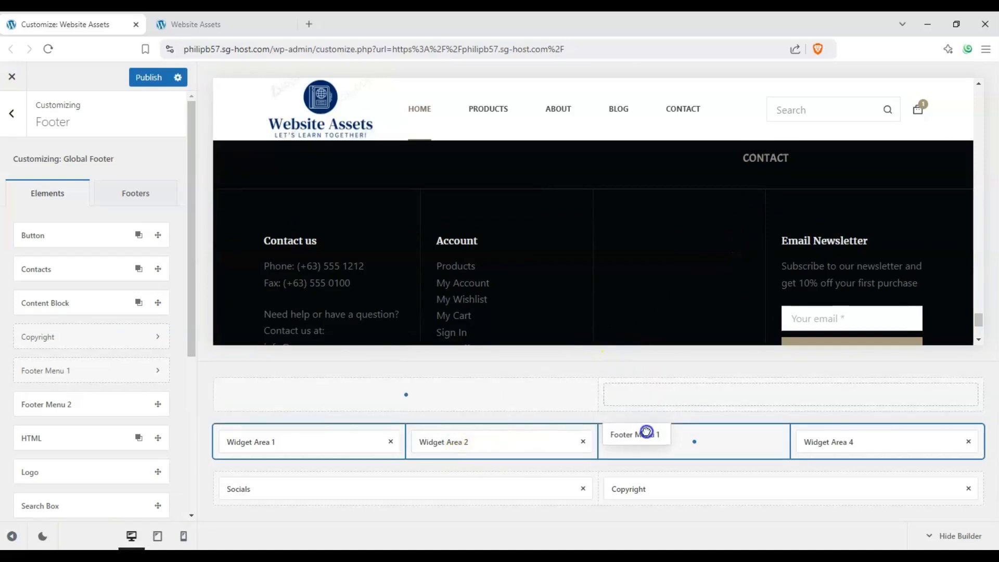
Step: Add a list item reading "products" below Checkout in Widget Area 2's Account list and return to the footer elements
{"action": "left_click", "coordinate": [471, 443]}
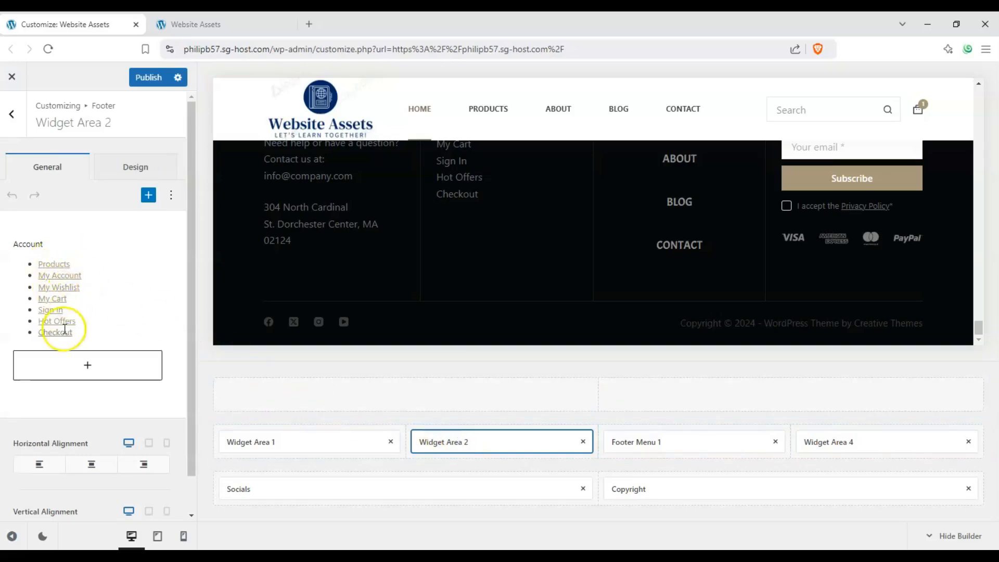
{"action": "left_click", "coordinate": [106, 332]}
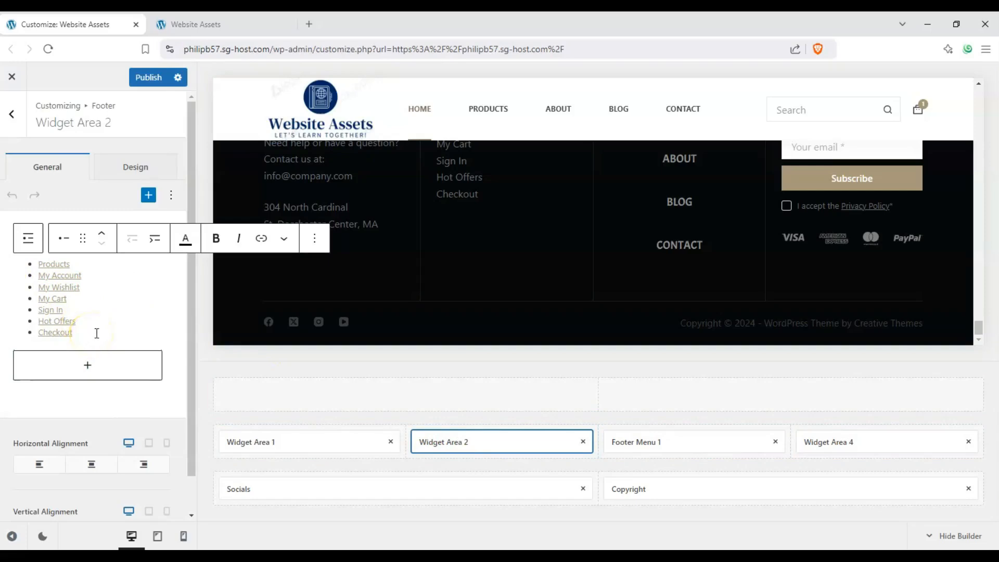
{"action": "key", "text": "Return"}
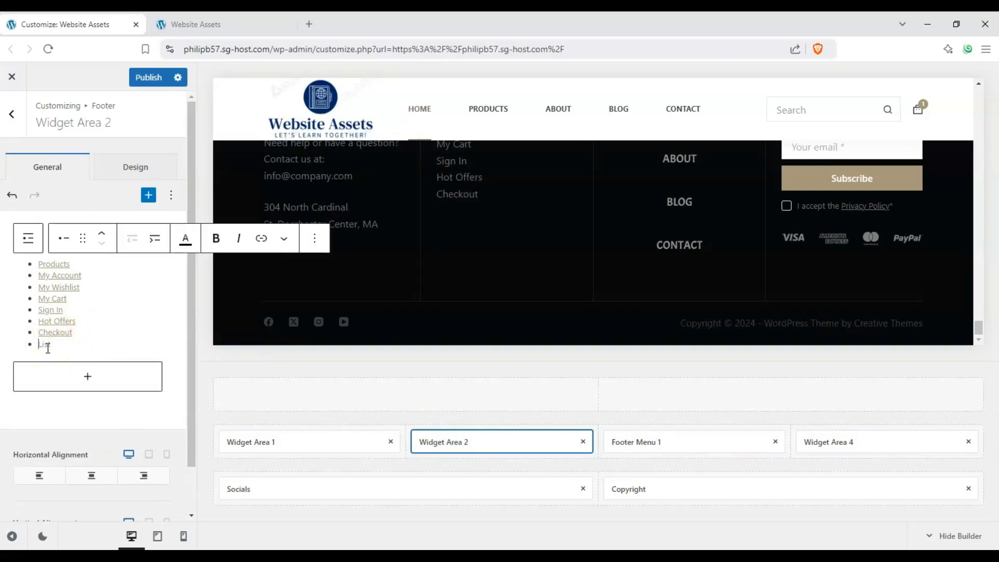
{"action": "type", "text": "products"}
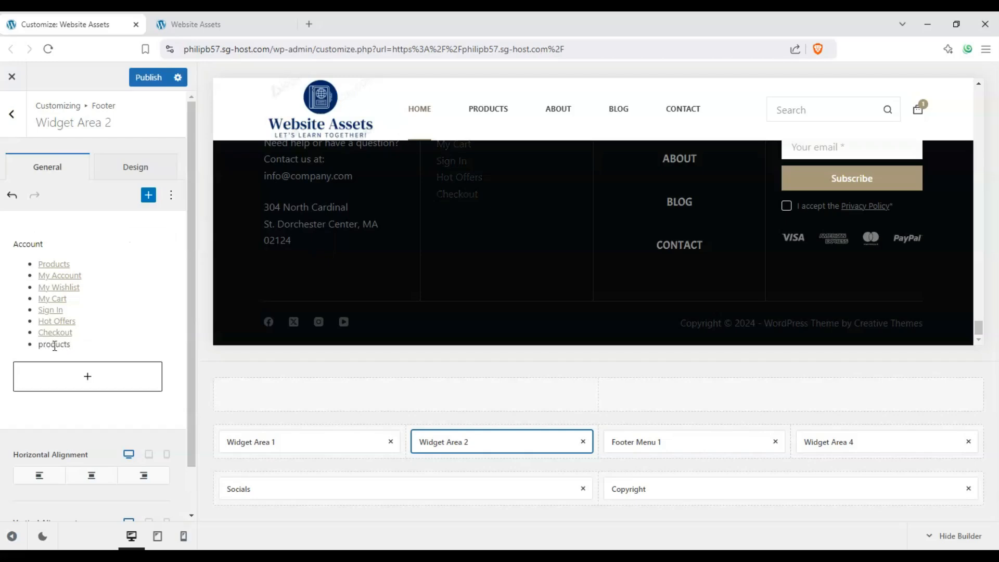
{"action": "left_click", "coordinate": [54, 347]}
{"action": "double_click", "coordinate": [39, 347]}
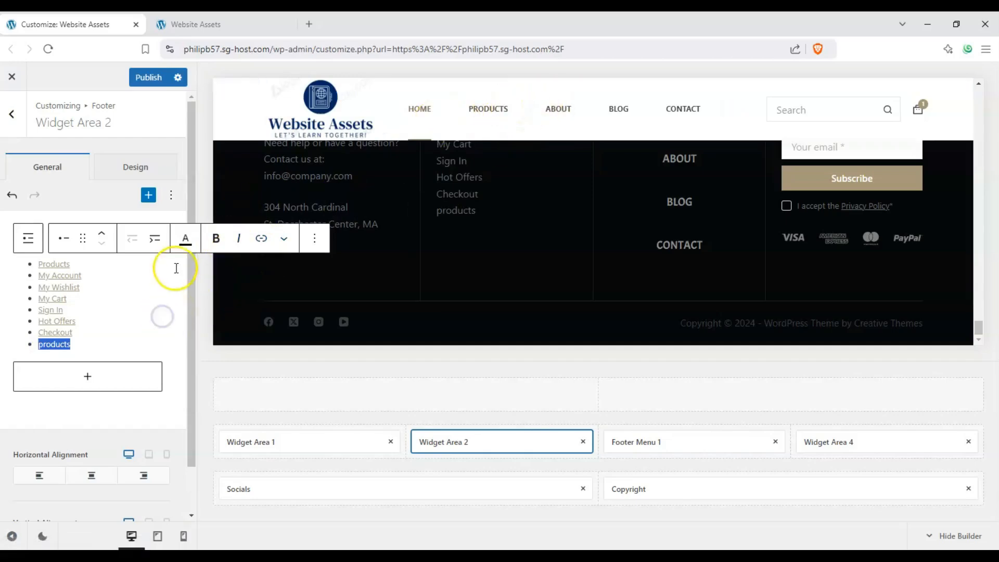
{"action": "left_click", "coordinate": [119, 308]}
{"action": "scroll", "coordinate": [431, 218], "scroll_direction": "up", "scroll_amount": 2}
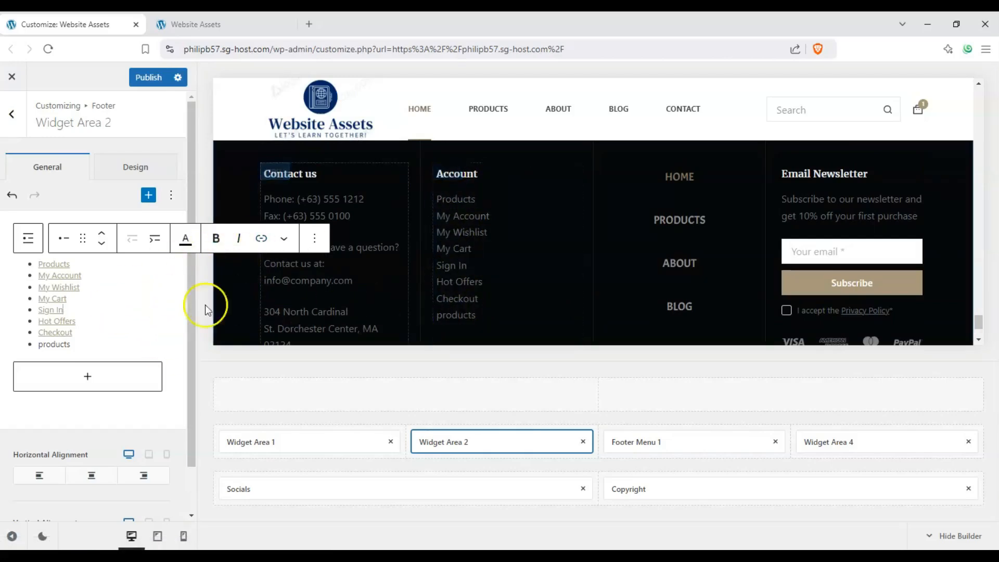
{"action": "left_click", "coordinate": [18, 125]}
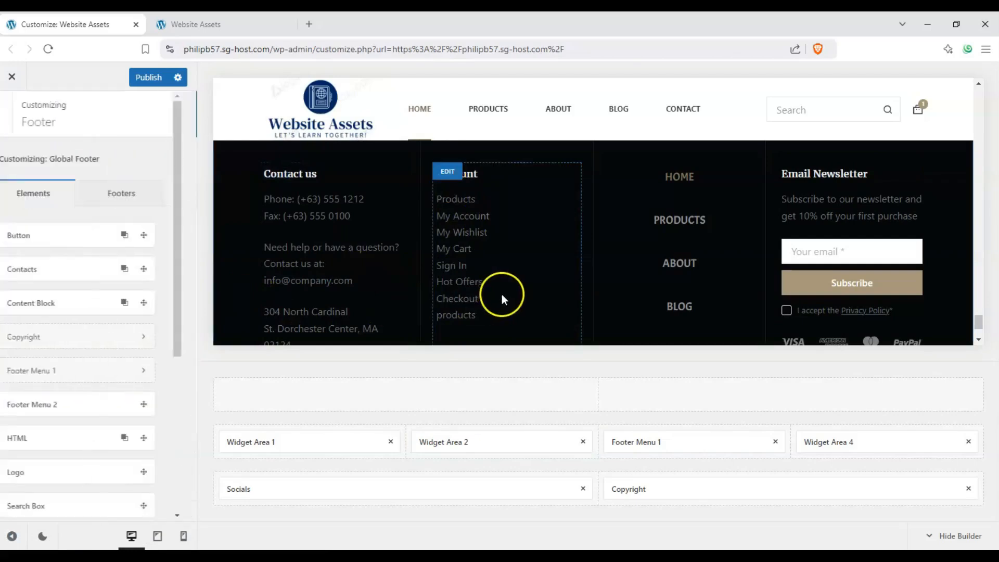
Step: Replace Widget Area 2 in the footer's middle row with the Footer Menu 2 element
{"action": "scroll", "coordinate": [56, 338], "scroll_direction": "down", "scroll_amount": 2}
{"action": "scroll", "coordinate": [451, 279], "scroll_direction": "down", "scroll_amount": 1}
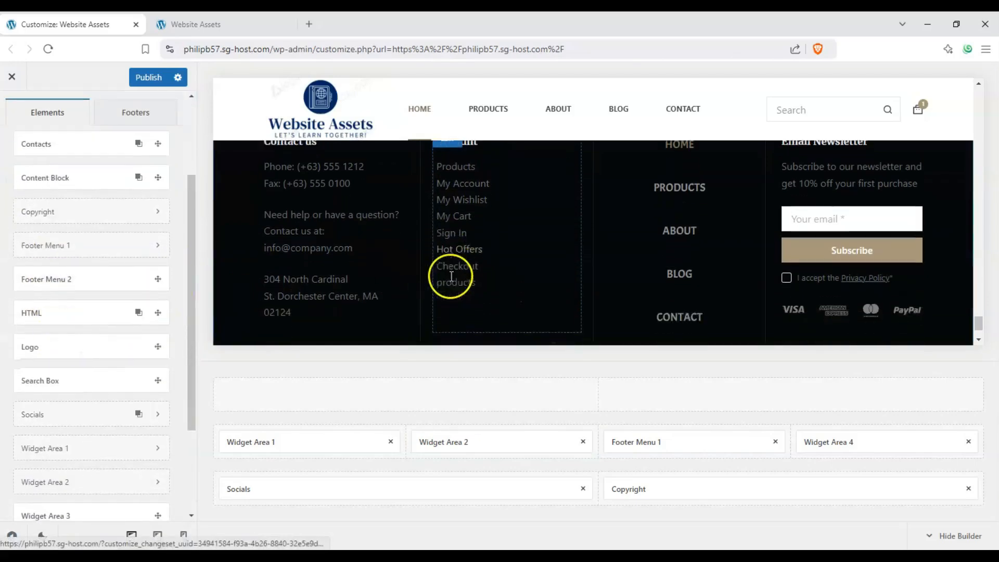
{"action": "scroll", "coordinate": [506, 208], "scroll_direction": "up", "scroll_amount": 1}
{"action": "scroll", "coordinate": [509, 255], "scroll_direction": "down", "scroll_amount": 1}
{"action": "scroll", "coordinate": [508, 258], "scroll_direction": "down", "scroll_amount": 1}
{"action": "scroll", "coordinate": [475, 299], "scroll_direction": "up", "scroll_amount": 1}
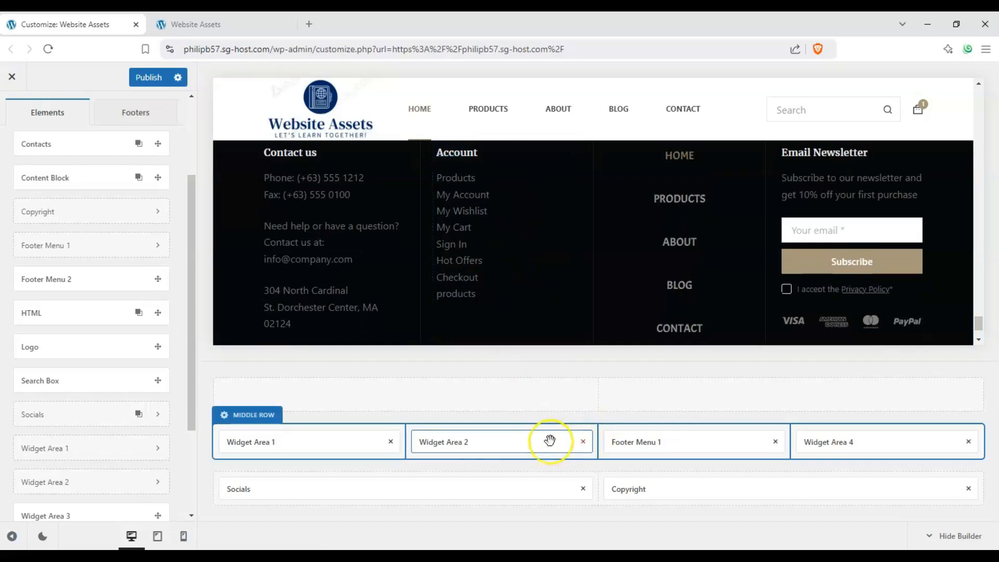
{"action": "left_click", "coordinate": [583, 442]}
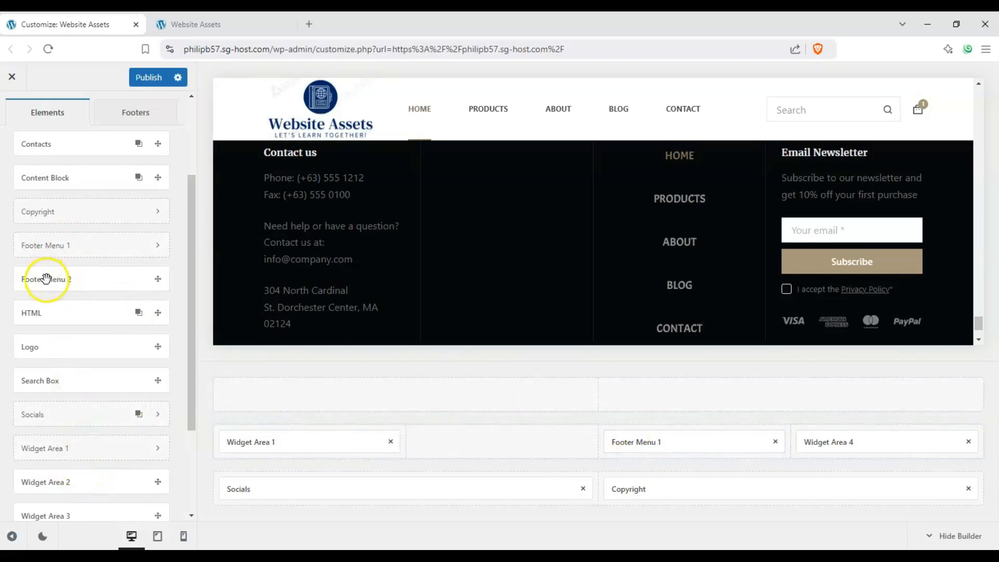
{"action": "left_click_drag", "start_coordinate": [46, 279], "coordinate": [486, 442]}
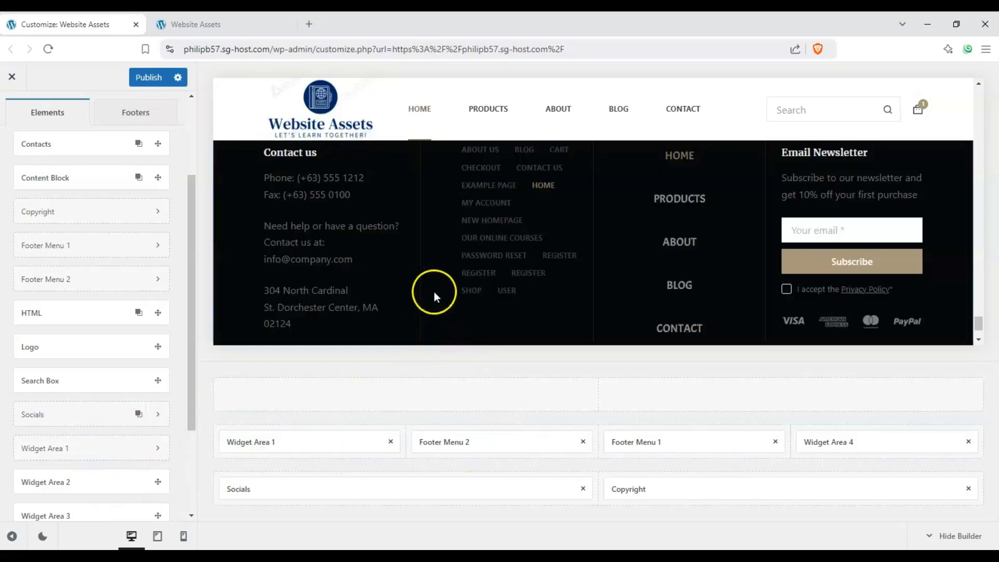
{"action": "scroll", "coordinate": [442, 281], "scroll_direction": "up", "scroll_amount": 1}
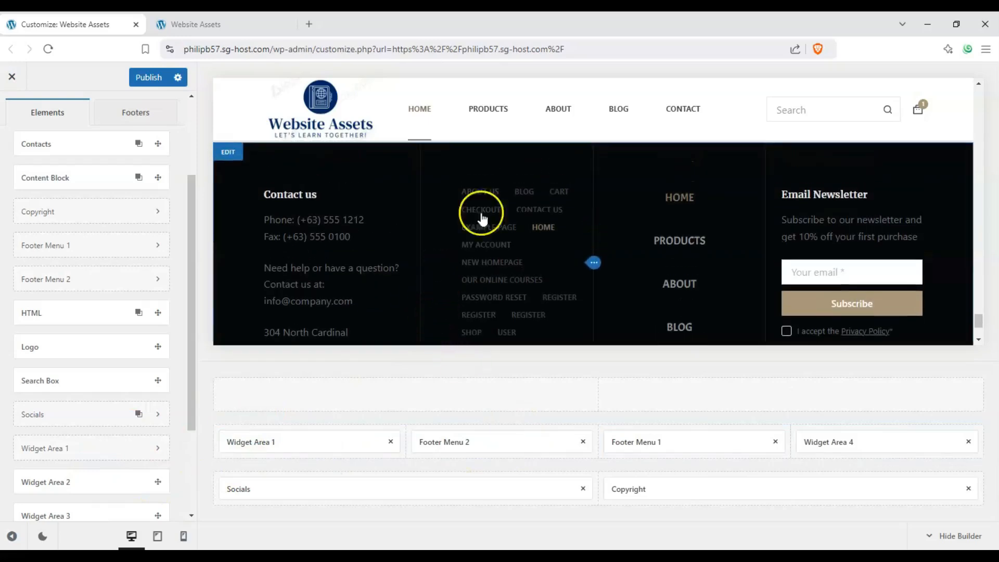
Step: Set Footer Menu 2's items spacing to 13 px and its items direction to Vertical
{"action": "left_click", "coordinate": [471, 448]}
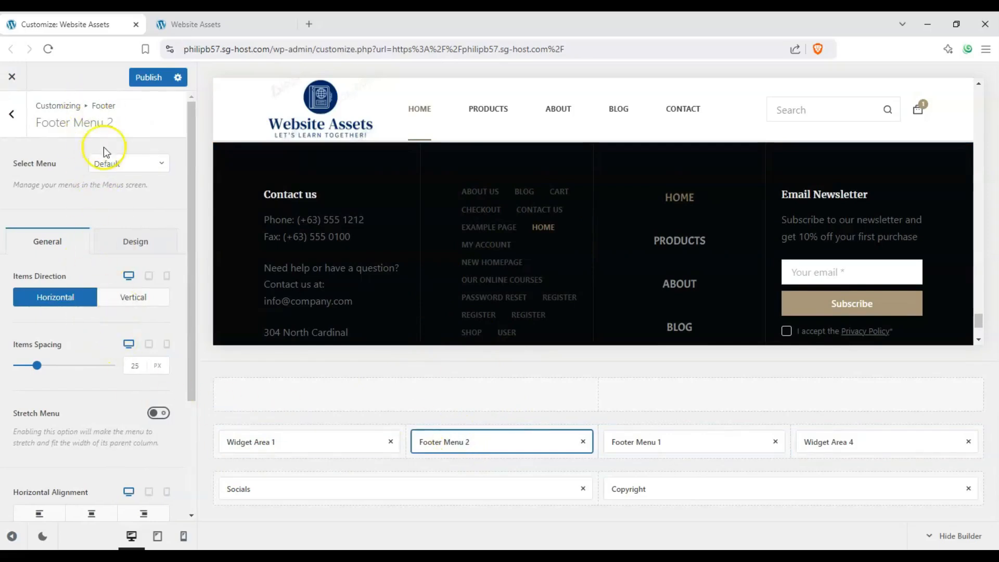
{"action": "left_click", "coordinate": [632, 444]}
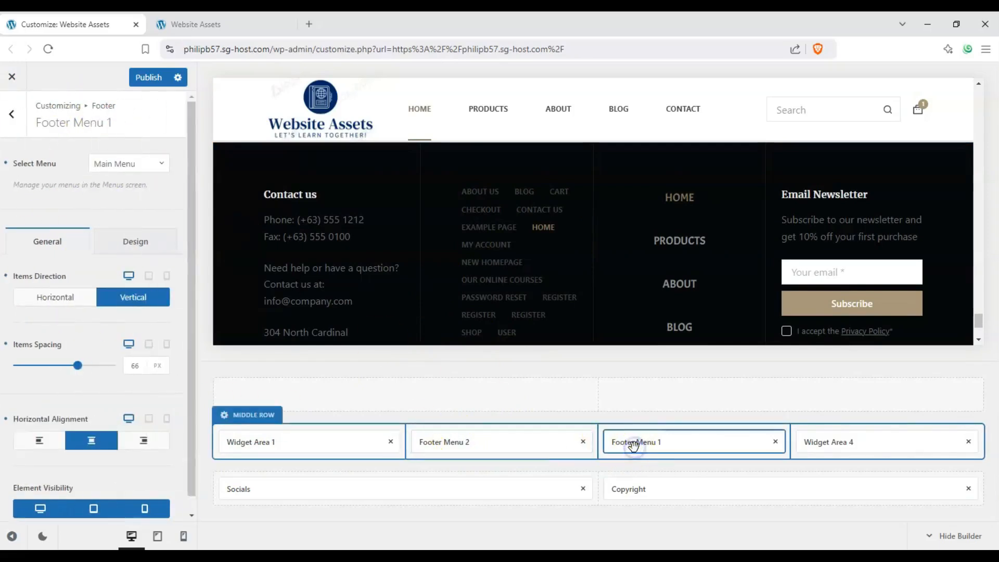
{"action": "left_click", "coordinate": [505, 443]}
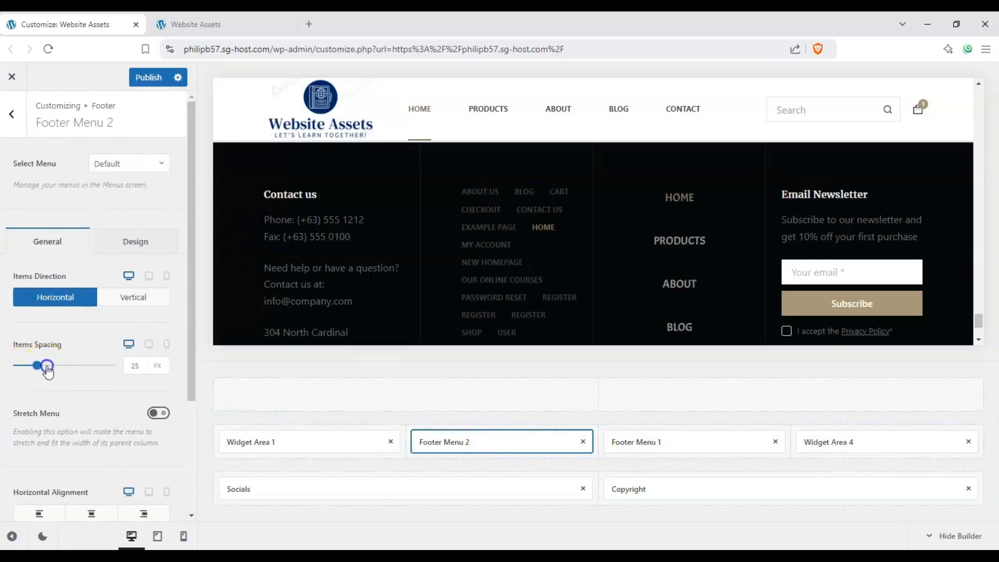
{"action": "left_click_drag", "start_coordinate": [47, 366], "coordinate": [25, 366]}
{"action": "left_click", "coordinate": [127, 305]}
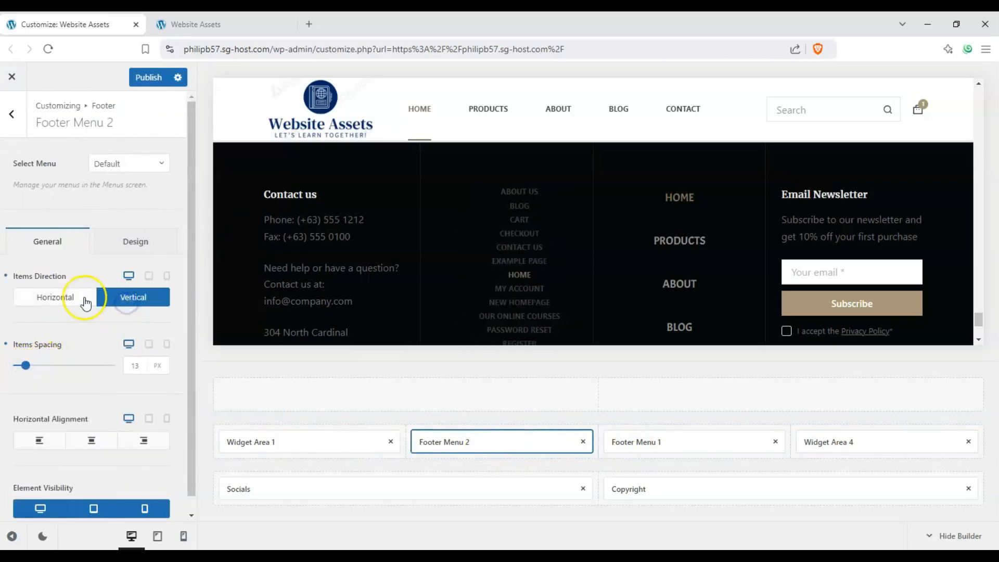
{"action": "scroll", "coordinate": [461, 297], "scroll_direction": "down", "scroll_amount": 2}
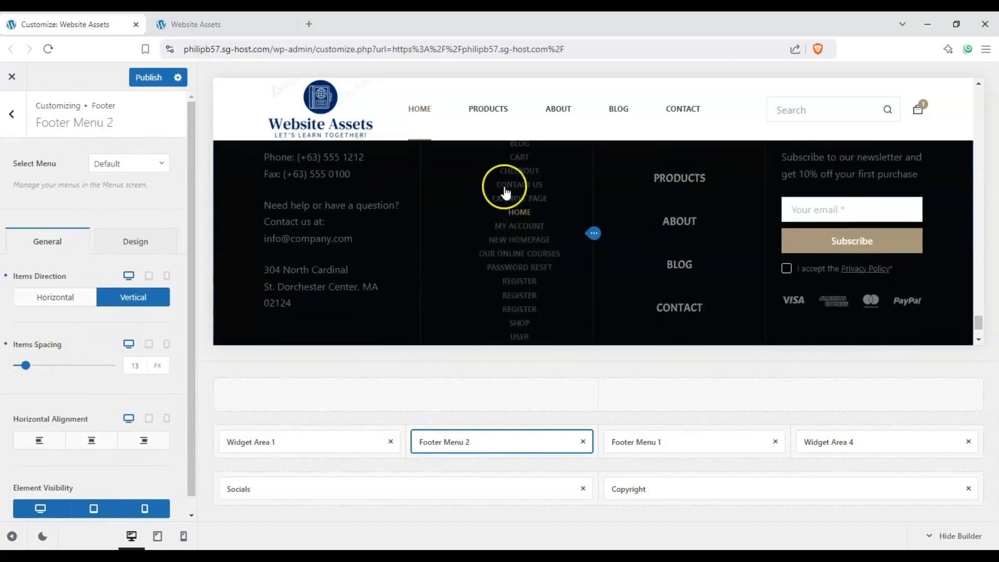
{"action": "scroll", "coordinate": [505, 208], "scroll_direction": "down", "scroll_amount": 1}
{"action": "scroll", "coordinate": [505, 230], "scroll_direction": "up", "scroll_amount": 2}
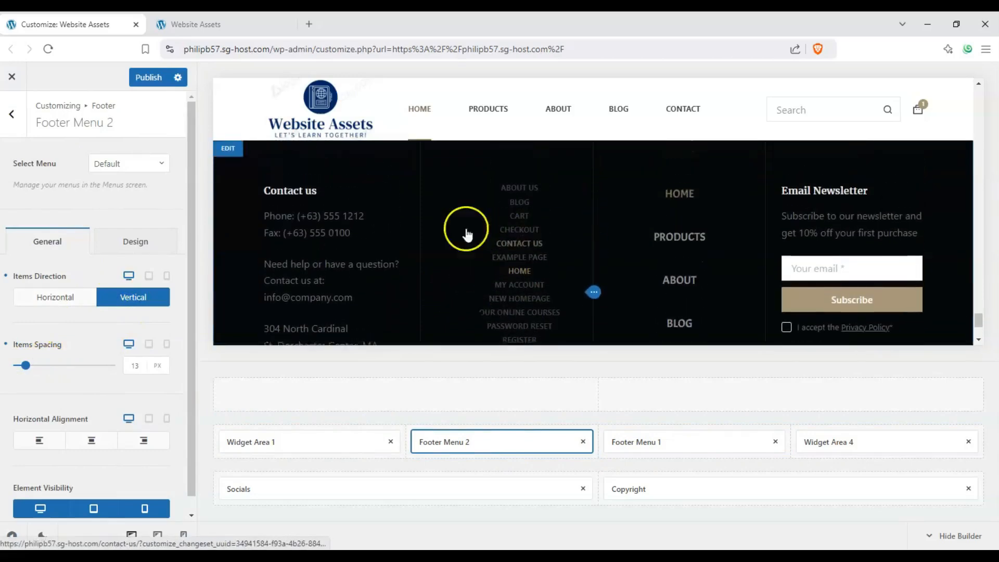
Step: Assign the Account menu to Footer Menu 2 and open the Menus screen in a new tab
{"action": "left_click", "coordinate": [102, 166]}
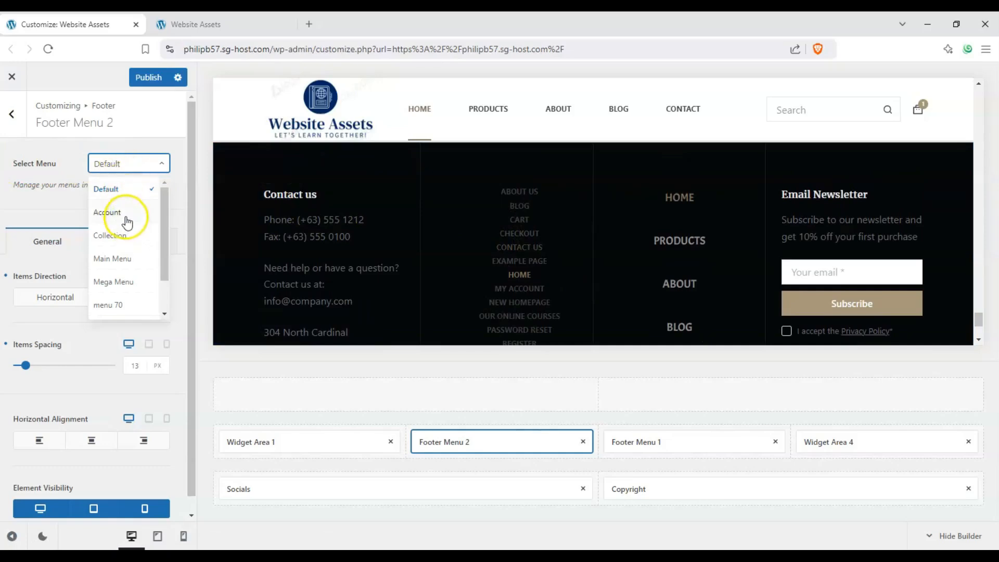
{"action": "left_click", "coordinate": [95, 222]}
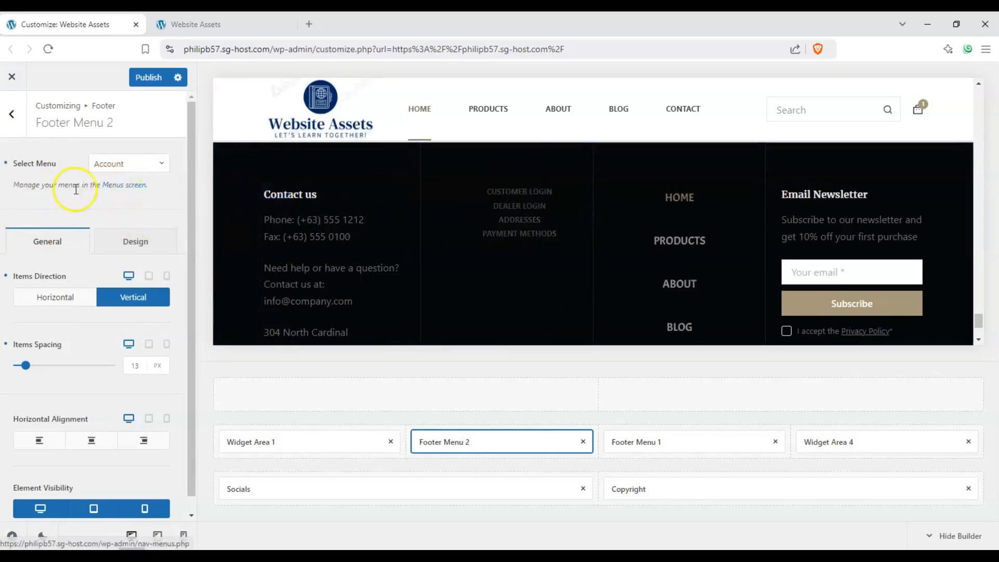
{"action": "right_click", "coordinate": [121, 191]}
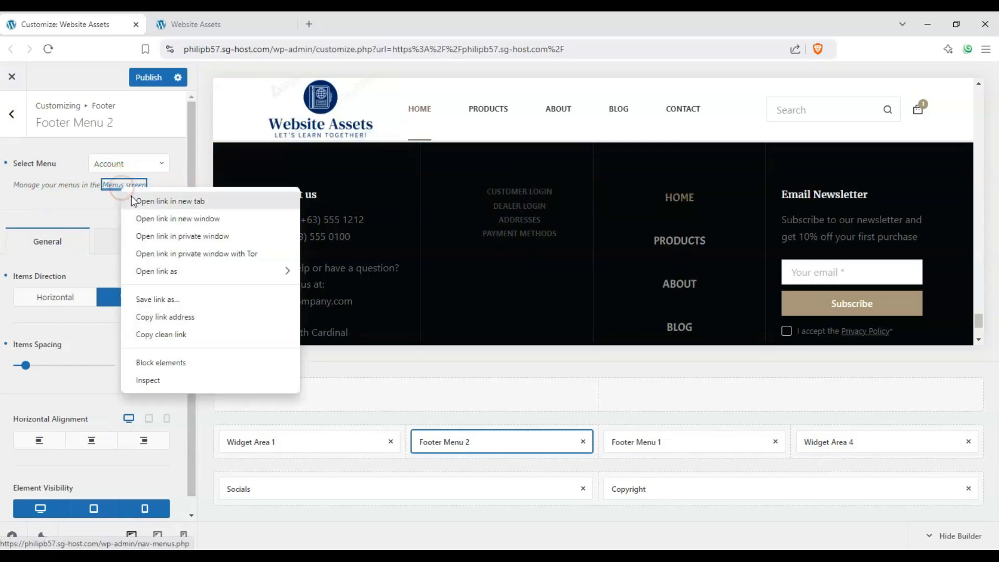
{"action": "left_click", "coordinate": [129, 199]}
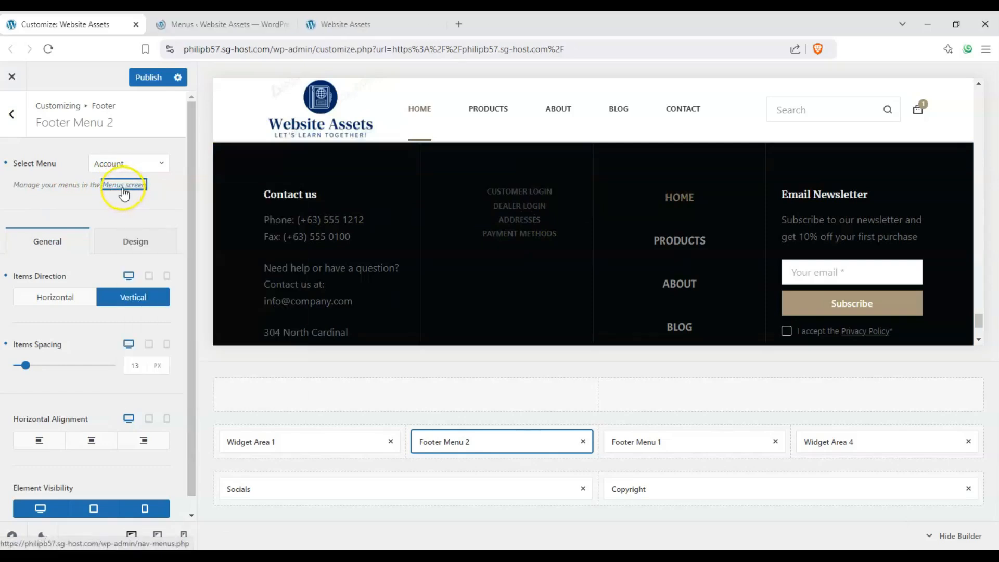
{"action": "left_click", "coordinate": [210, 33]}
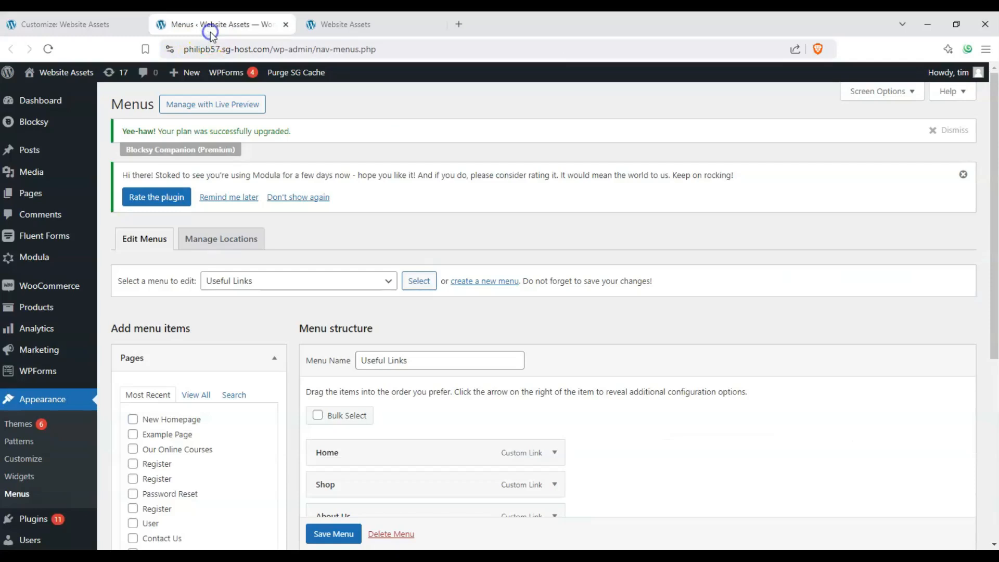
Step: Look through the Content Blocks and Custom Links sources available for adding items to the Useful Links menu
{"action": "scroll", "coordinate": [292, 271], "scroll_direction": "down", "scroll_amount": 5}
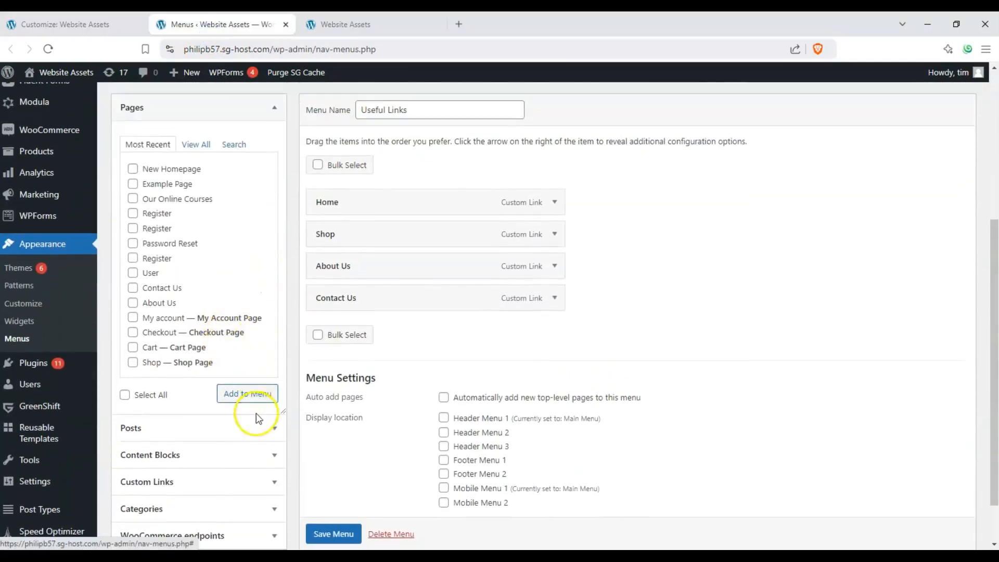
{"action": "left_click", "coordinate": [274, 456]}
{"action": "scroll", "coordinate": [268, 416], "scroll_direction": "down", "scroll_amount": 1}
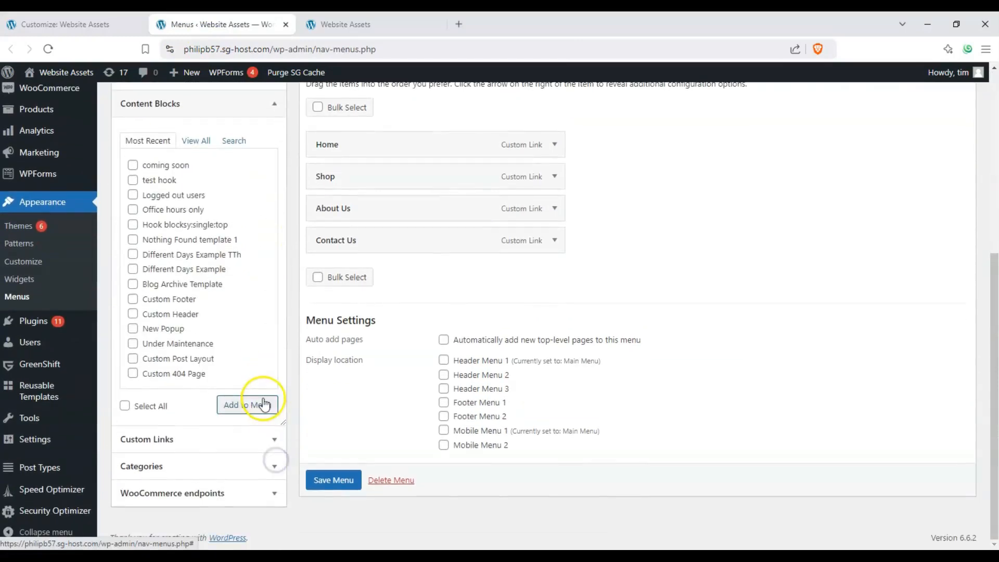
{"action": "left_click", "coordinate": [275, 440]}
{"action": "scroll", "coordinate": [229, 353], "scroll_direction": "up", "scroll_amount": 2}
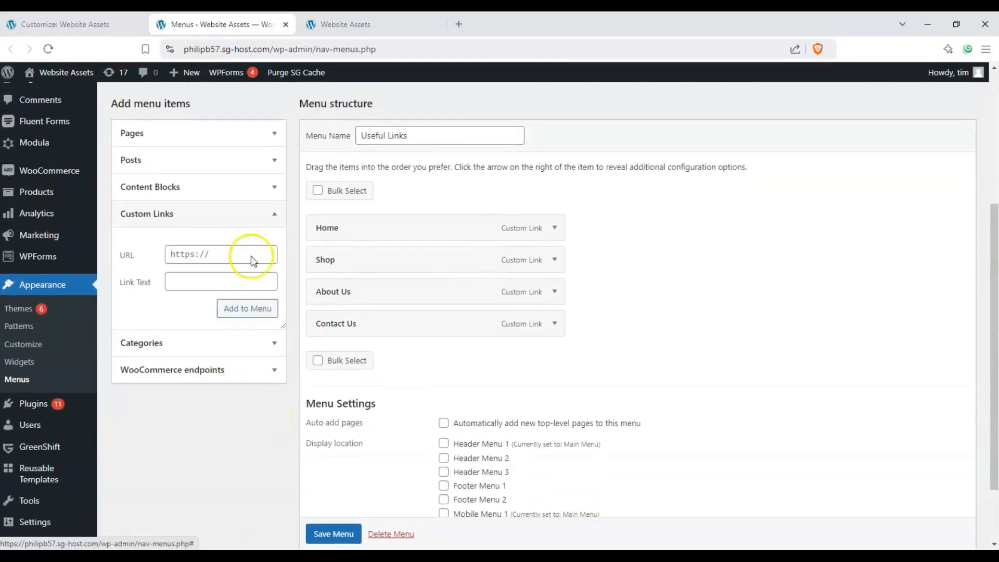
{"action": "left_click", "coordinate": [274, 198]}
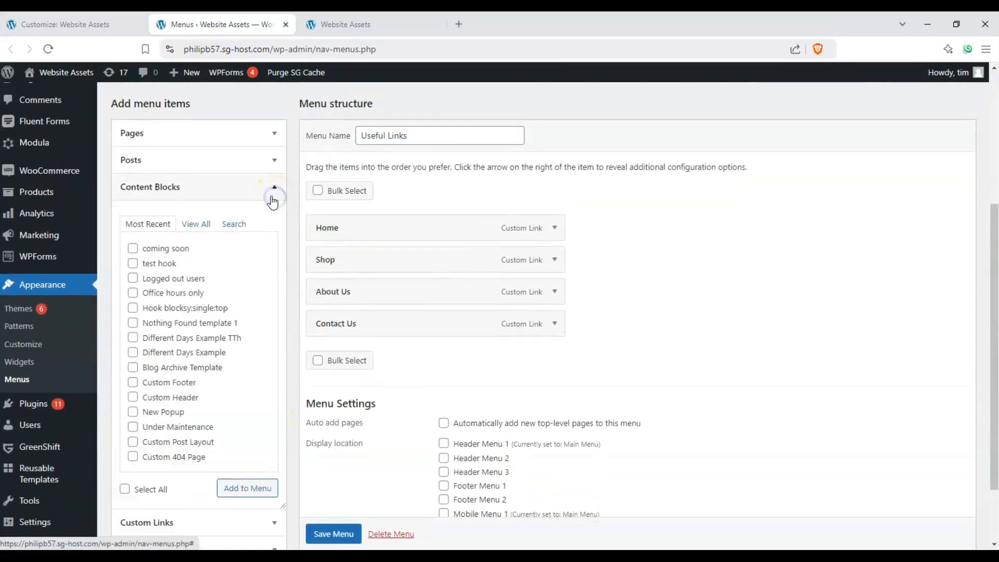
Step: Look through the WooCommerce endpoints and Categories sources for menu items and the list of menus available for editing
{"action": "left_click", "coordinate": [269, 188]}
{"action": "left_click", "coordinate": [273, 240]}
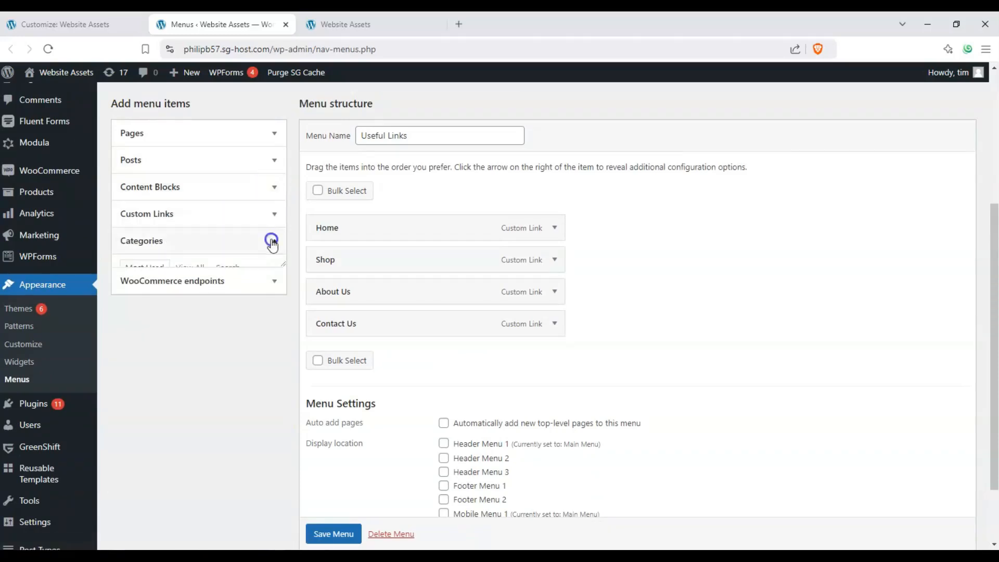
{"action": "left_click", "coordinate": [272, 266]}
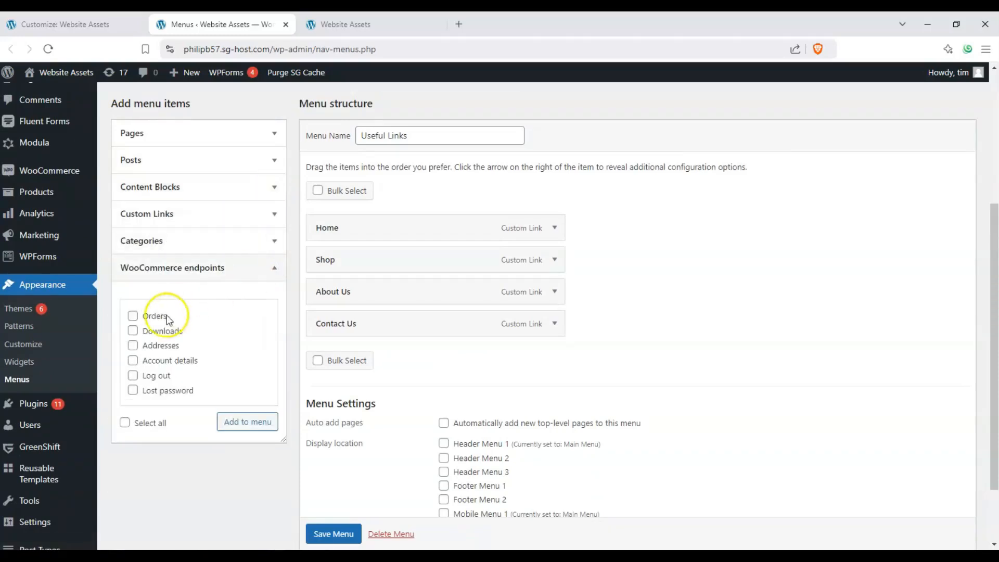
{"action": "left_click", "coordinate": [273, 242]}
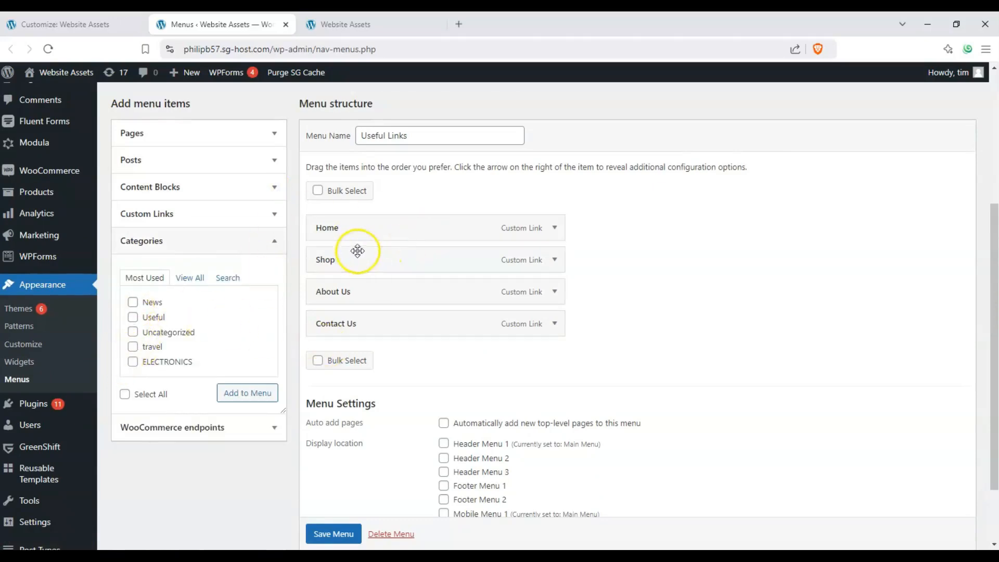
{"action": "scroll", "coordinate": [355, 219], "scroll_direction": "up", "scroll_amount": 1}
{"action": "left_click", "coordinate": [368, 97]}
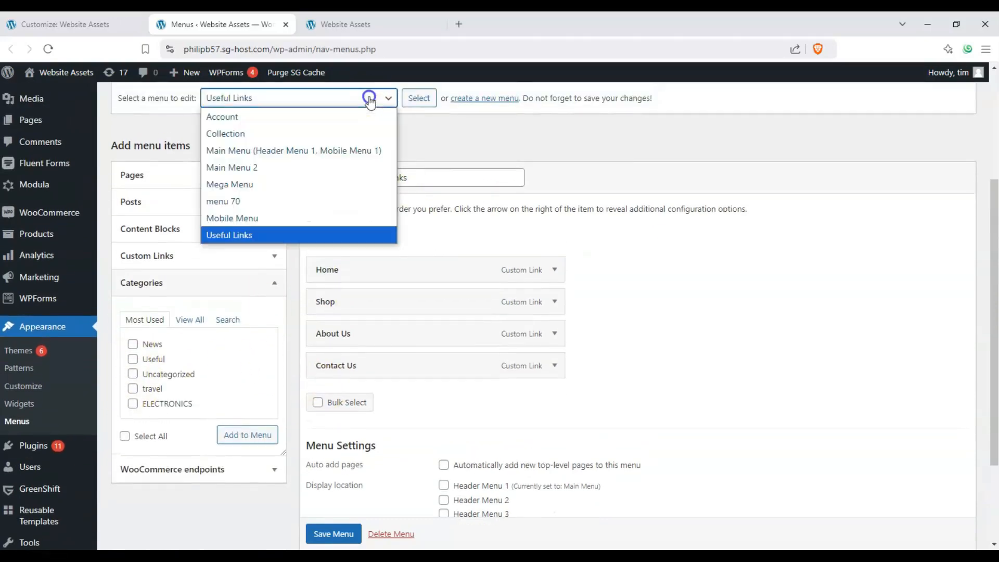
Step: Return to the Customizer and set Footer Menu 2's items spacing to 89 px
{"action": "left_click", "coordinate": [94, 23]}
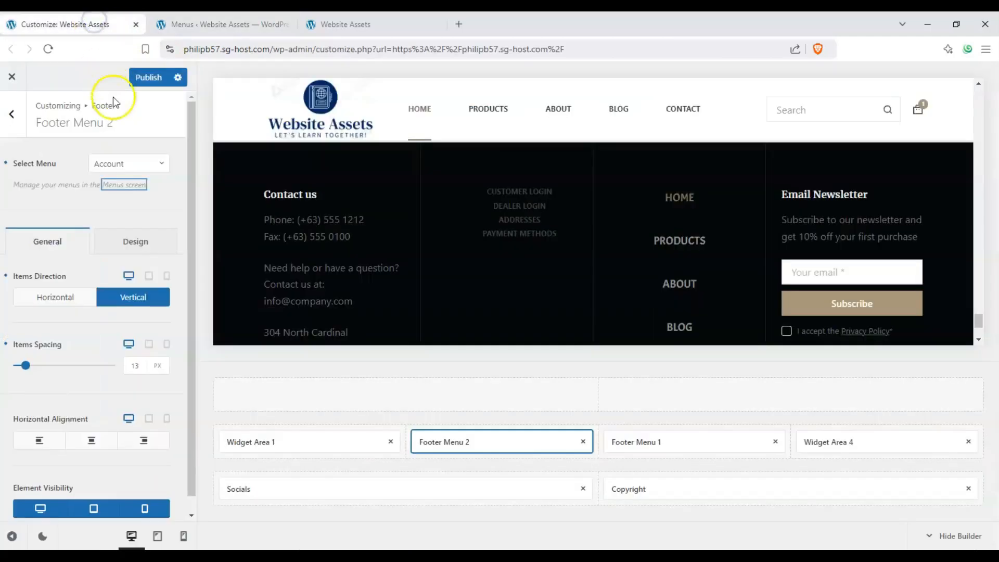
{"action": "left_click", "coordinate": [139, 164]}
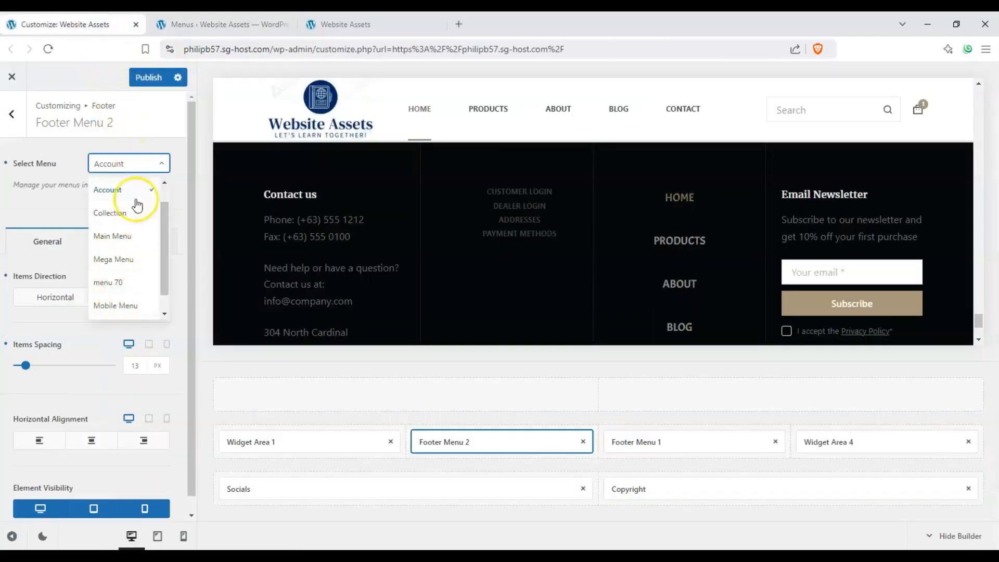
{"action": "left_click", "coordinate": [64, 205]}
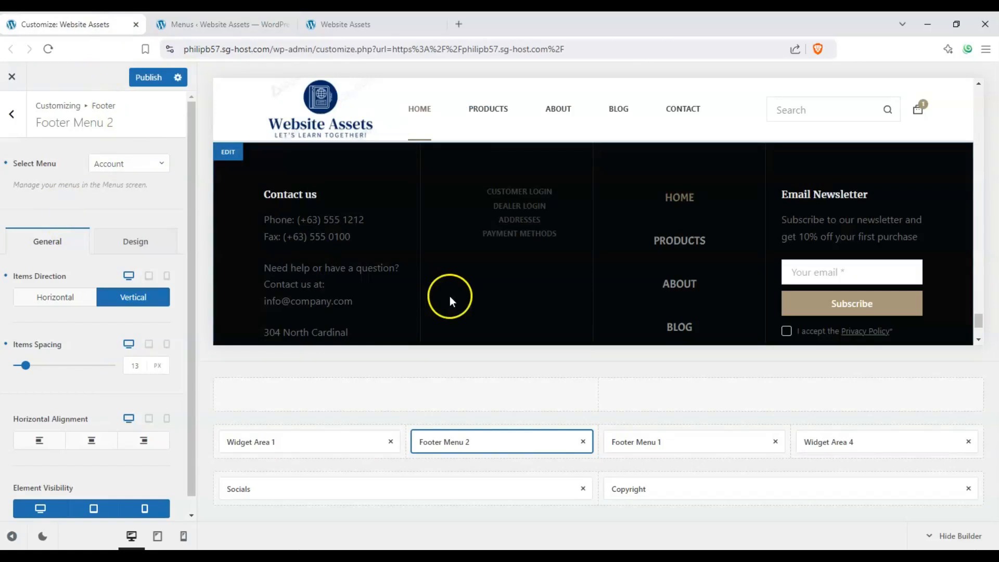
{"action": "left_click", "coordinate": [49, 368]}
{"action": "left_click_drag", "start_coordinate": [63, 369], "coordinate": [89, 370]}
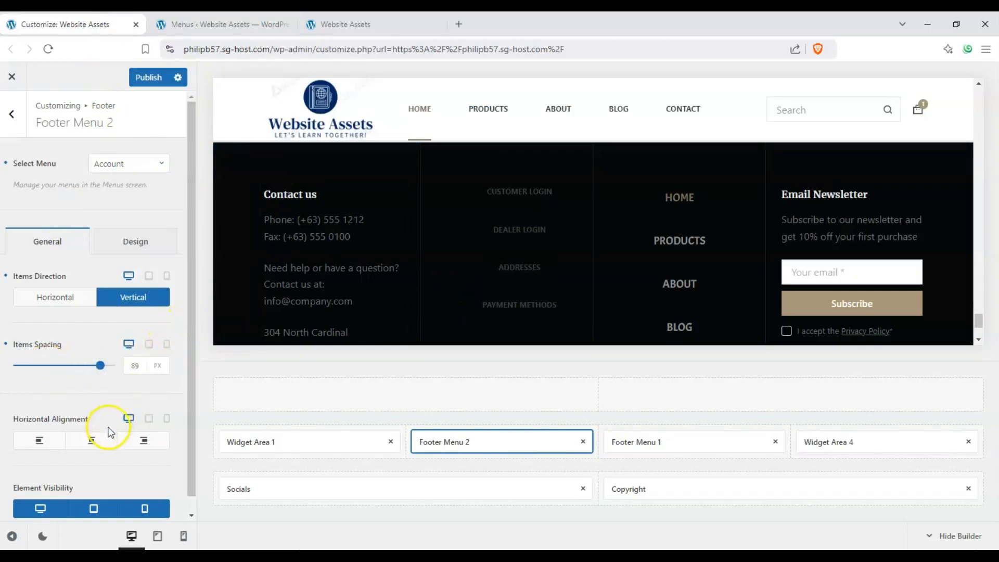
{"action": "left_click_drag", "start_coordinate": [191, 319], "coordinate": [196, 366]}
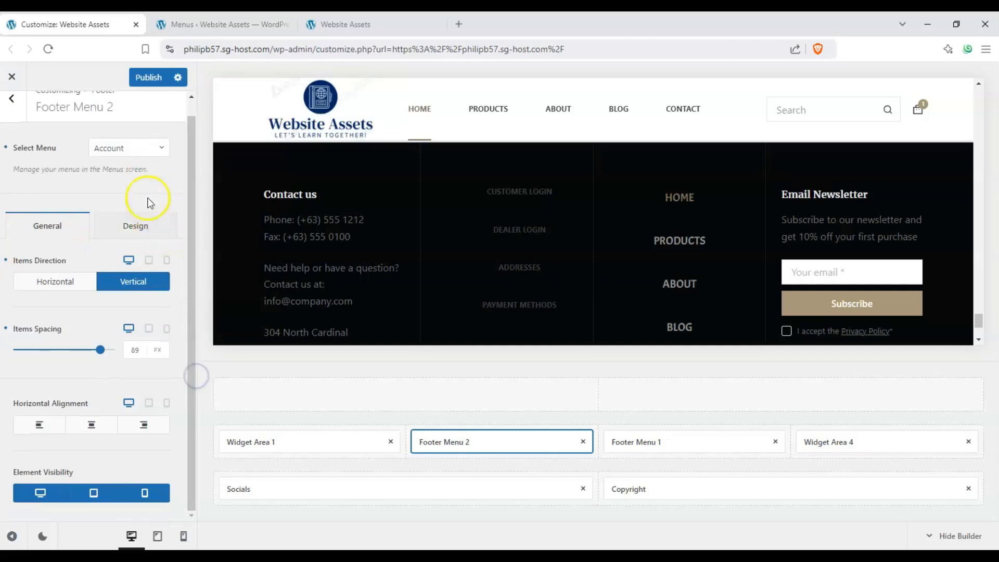
Step: Set the font size of Footer Menu 2's items to 18 px in its design settings
{"action": "left_click", "coordinate": [150, 217]}
{"action": "left_click", "coordinate": [89, 295]}
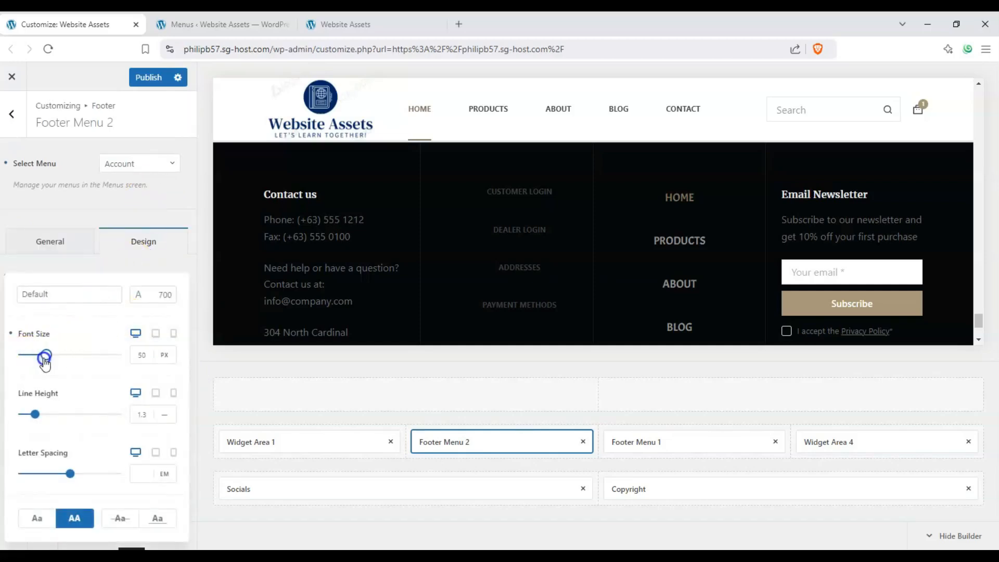
{"action": "left_click_drag", "start_coordinate": [45, 363], "coordinate": [30, 355]}
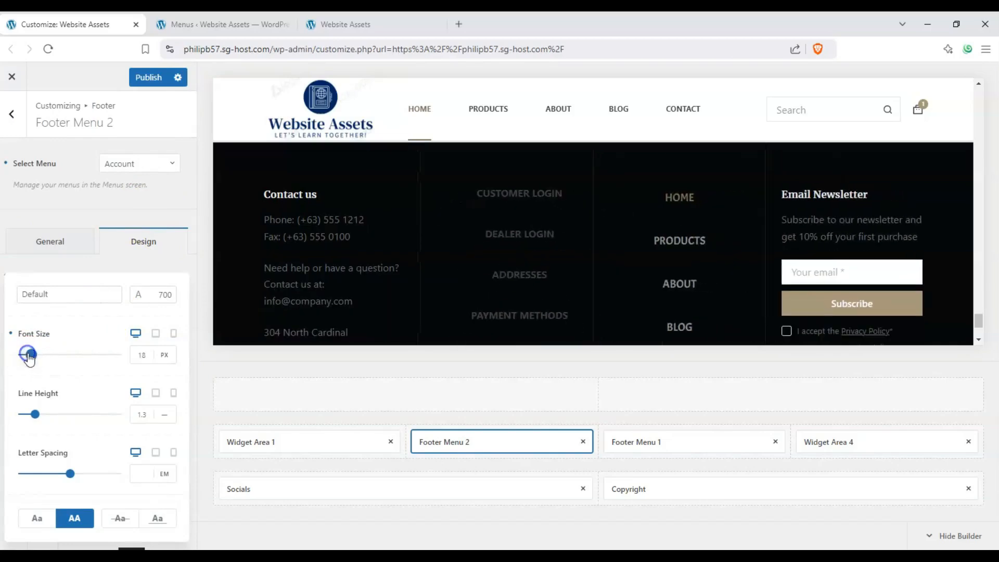
{"action": "left_click", "coordinate": [109, 220]}
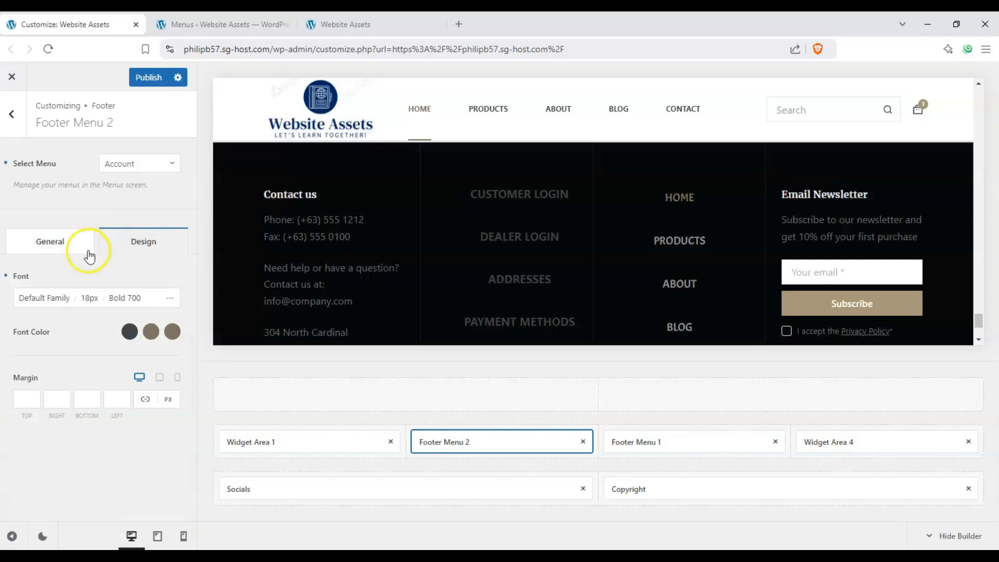
Step: Change the initial font color of Footer Menu 2's links to light grey and check them in the footer preview
{"action": "left_click", "coordinate": [129, 331]}
{"action": "left_click_drag", "start_coordinate": [65, 130], "coordinate": [15, 101]}
{"action": "left_click", "coordinate": [85, 339]}
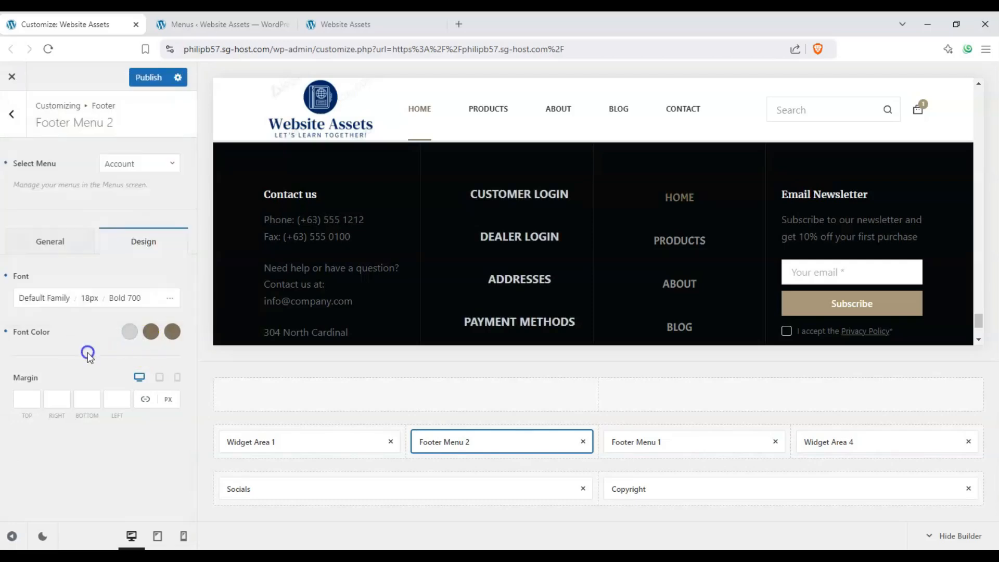
{"action": "scroll", "coordinate": [510, 247], "scroll_direction": "down", "scroll_amount": 1}
{"action": "scroll", "coordinate": [515, 260], "scroll_direction": "down", "scroll_amount": 1}
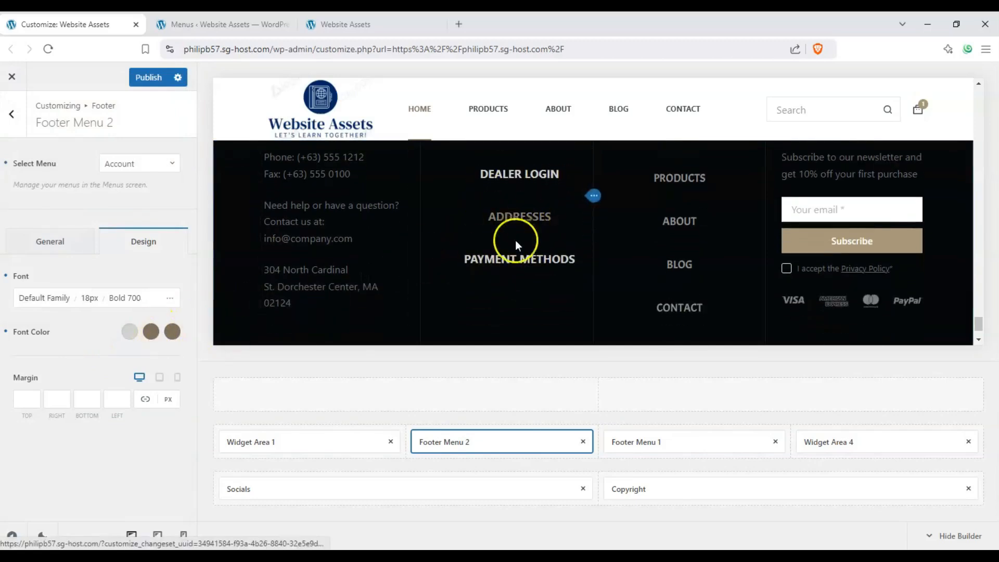
{"action": "scroll", "coordinate": [515, 239], "scroll_direction": "up", "scroll_amount": 2}
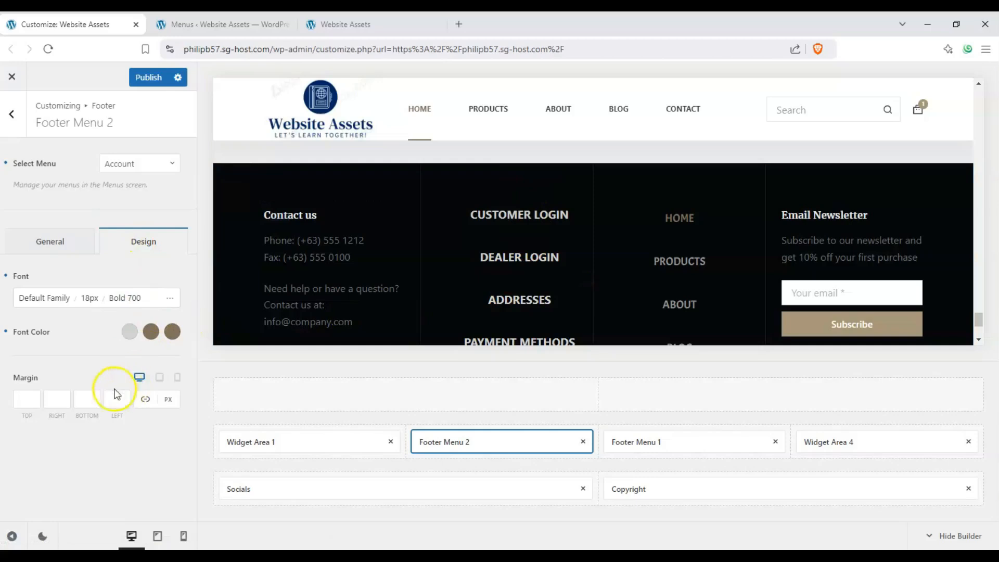
Step: Set only Footer Menu 2's right margin to 35 px
{"action": "scroll", "coordinate": [484, 237], "scroll_direction": "down", "scroll_amount": 1}
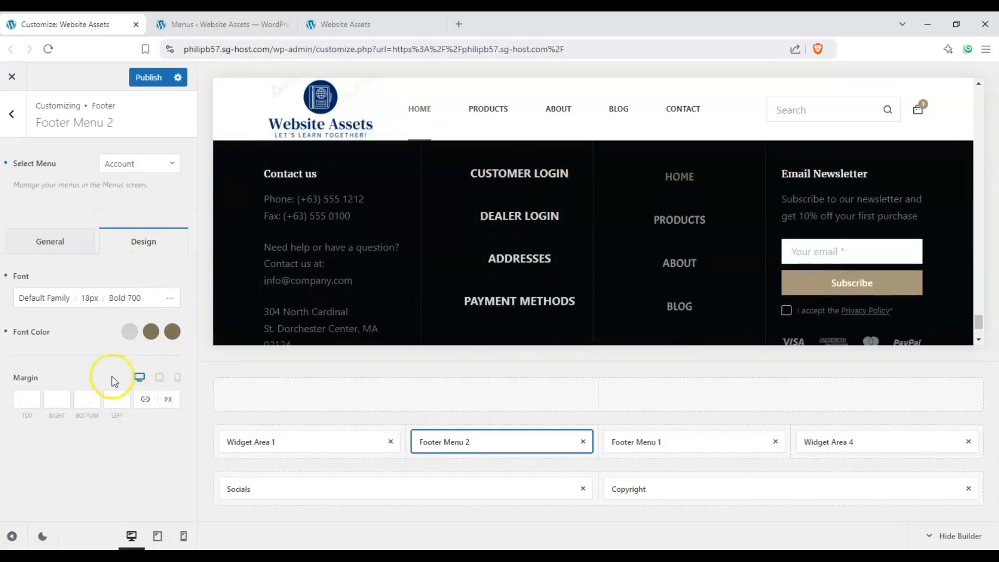
{"action": "left_click", "coordinate": [59, 404]}
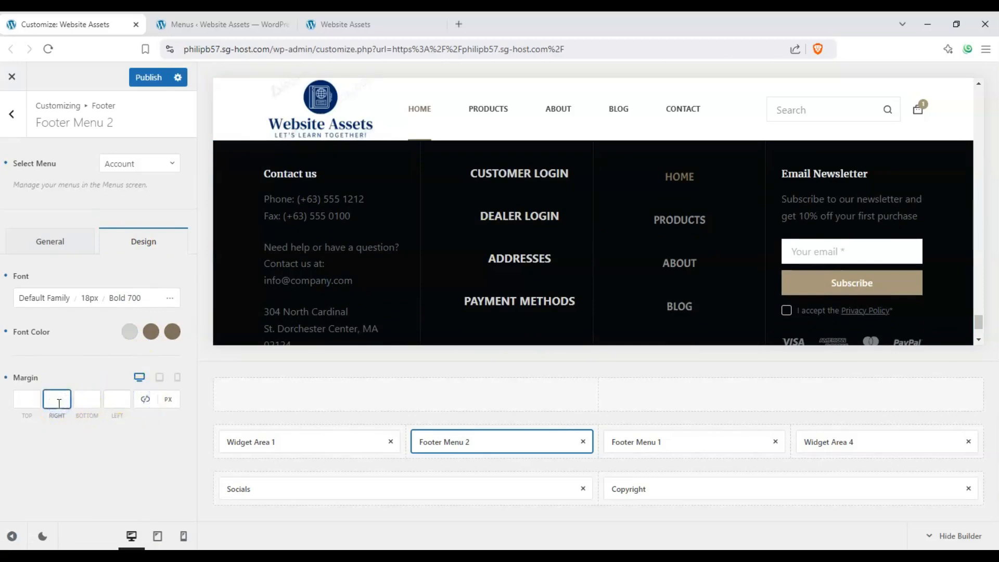
{"action": "type", "text": "35"}
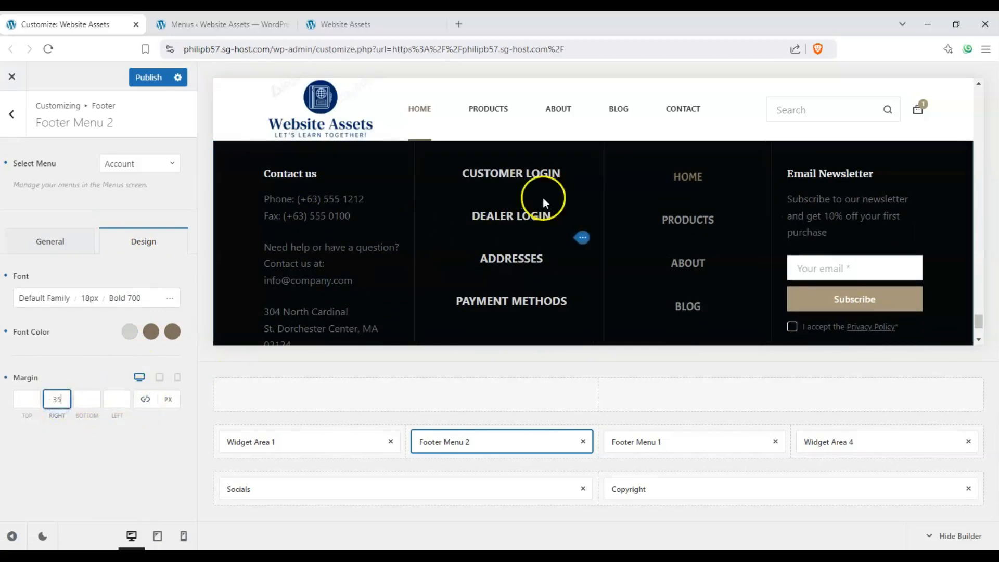
Step: Review Footer Menu 2's general settings and publish the footer changes
{"action": "left_click", "coordinate": [54, 238]}
{"action": "scroll", "coordinate": [67, 286], "scroll_direction": "down", "scroll_amount": 1}
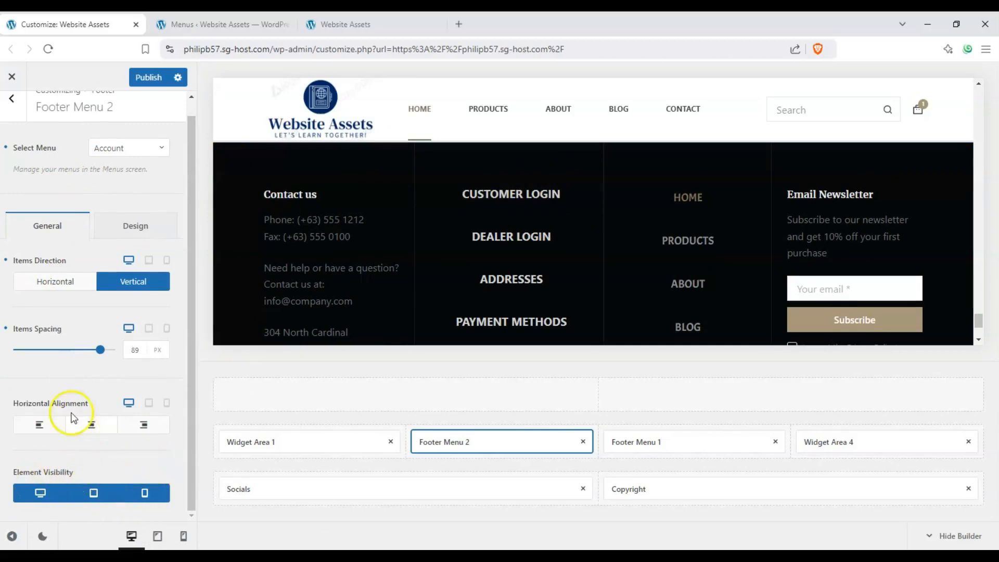
{"action": "scroll", "coordinate": [388, 250], "scroll_direction": "up", "scroll_amount": 1}
{"action": "scroll", "coordinate": [354, 234], "scroll_direction": "down", "scroll_amount": 2}
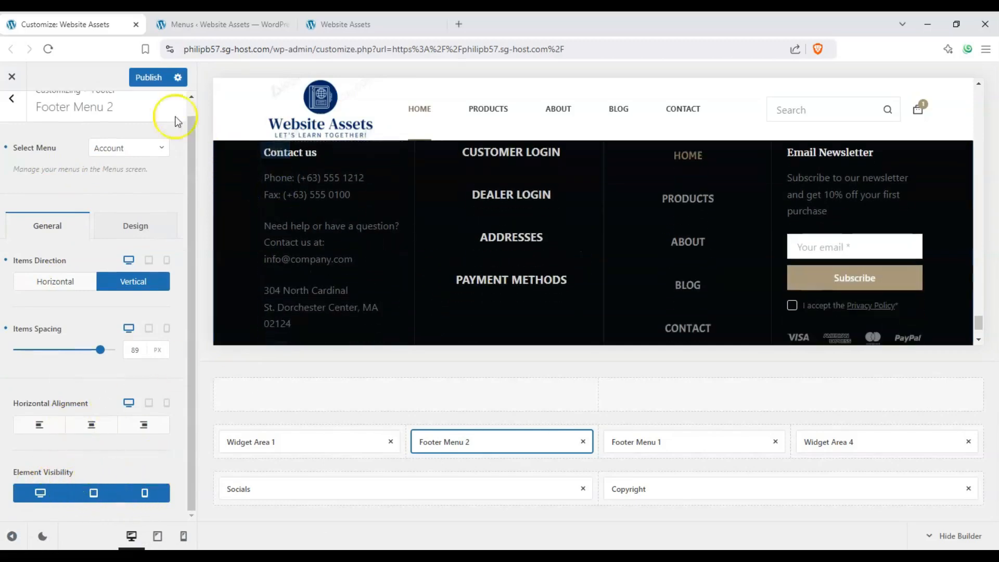
{"action": "left_click", "coordinate": [149, 78]}
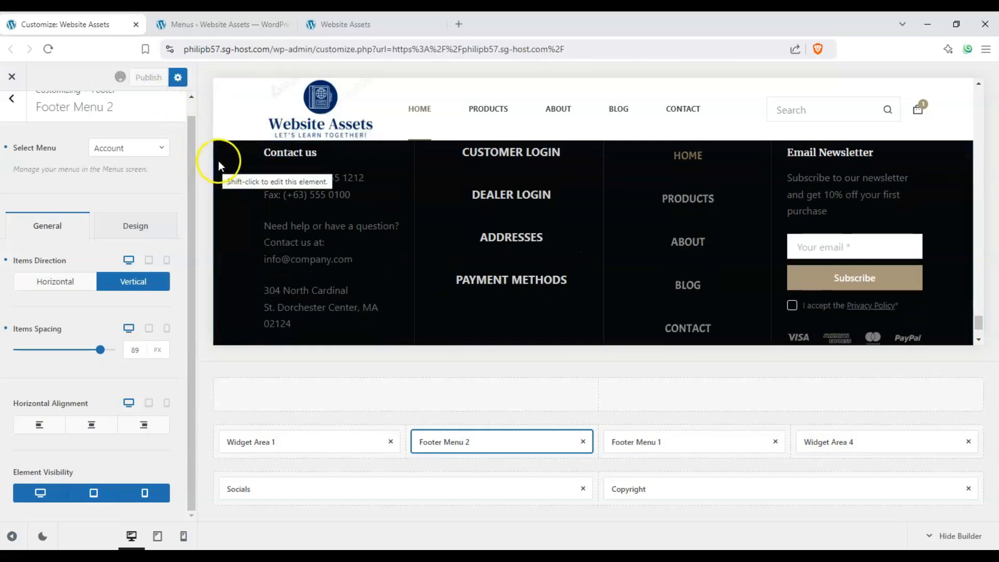
Step: Reload the live homepage and examine the published footer's account links column
{"action": "scroll", "coordinate": [383, 212], "scroll_direction": "down", "scroll_amount": 1}
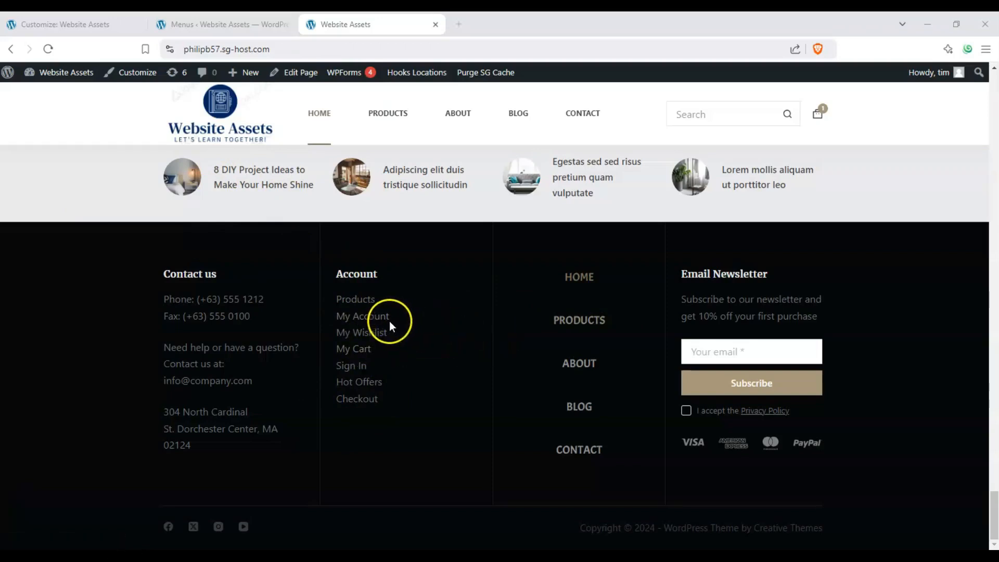
{"action": "left_click", "coordinate": [49, 48]}
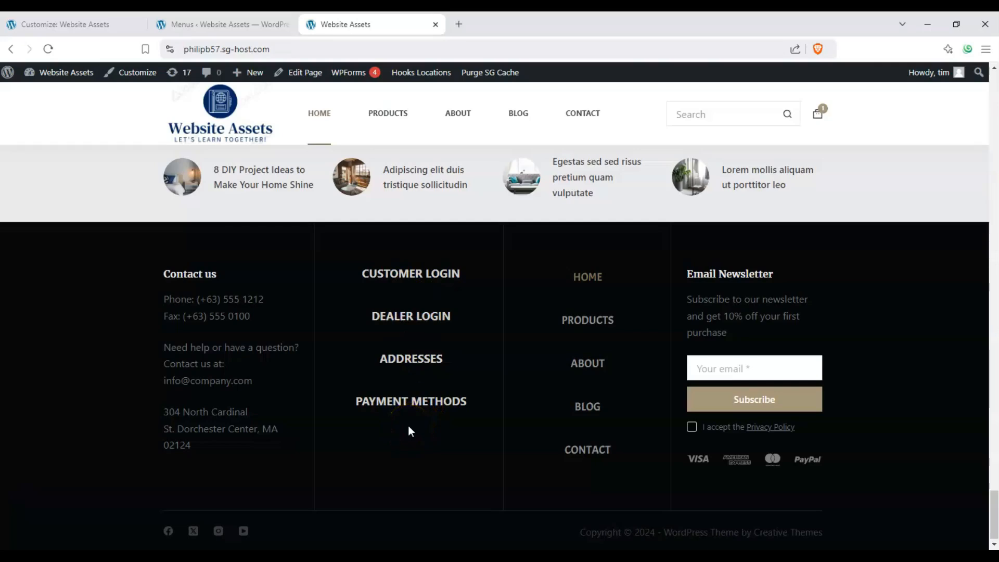
{"action": "scroll", "coordinate": [398, 399], "scroll_direction": "up", "scroll_amount": 2}
{"action": "scroll", "coordinate": [397, 400], "scroll_direction": "down", "scroll_amount": 2}
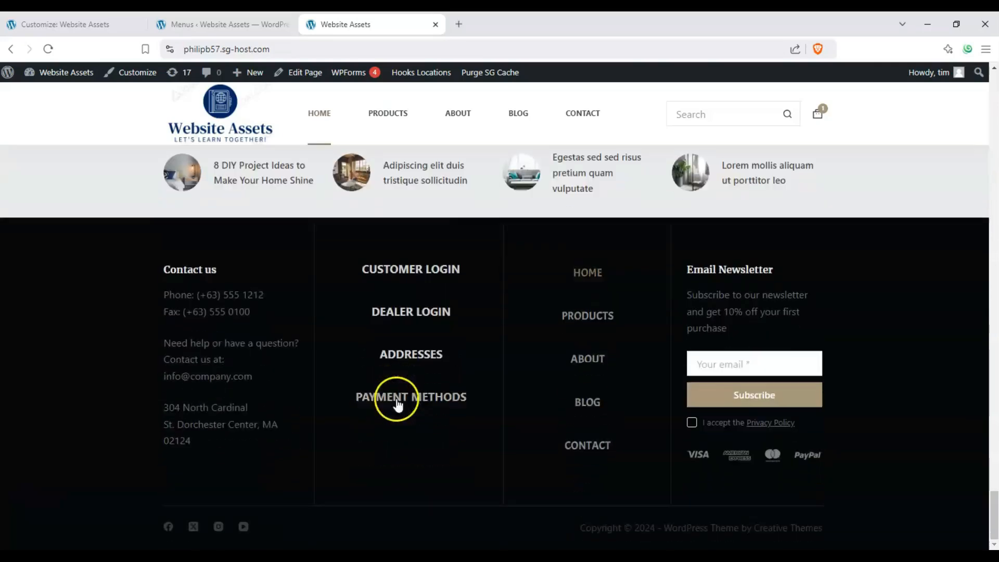
{"action": "scroll", "coordinate": [396, 401], "scroll_direction": "up", "scroll_amount": 2}
{"action": "scroll", "coordinate": [396, 400], "scroll_direction": "down", "scroll_amount": 2}
{"action": "scroll", "coordinate": [397, 403], "scroll_direction": "up", "scroll_amount": 2}
{"action": "scroll", "coordinate": [411, 398], "scroll_direction": "down", "scroll_amount": 2}
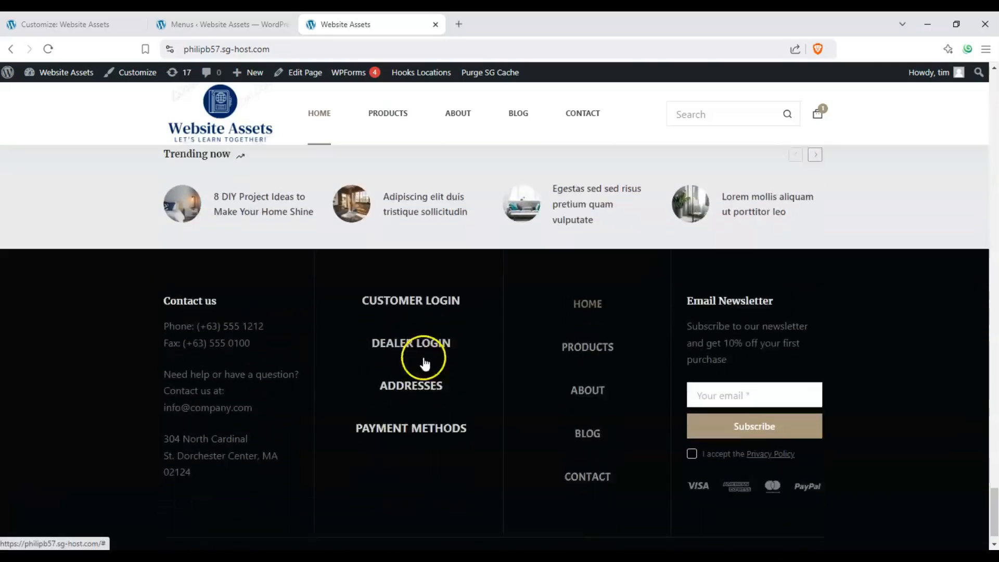